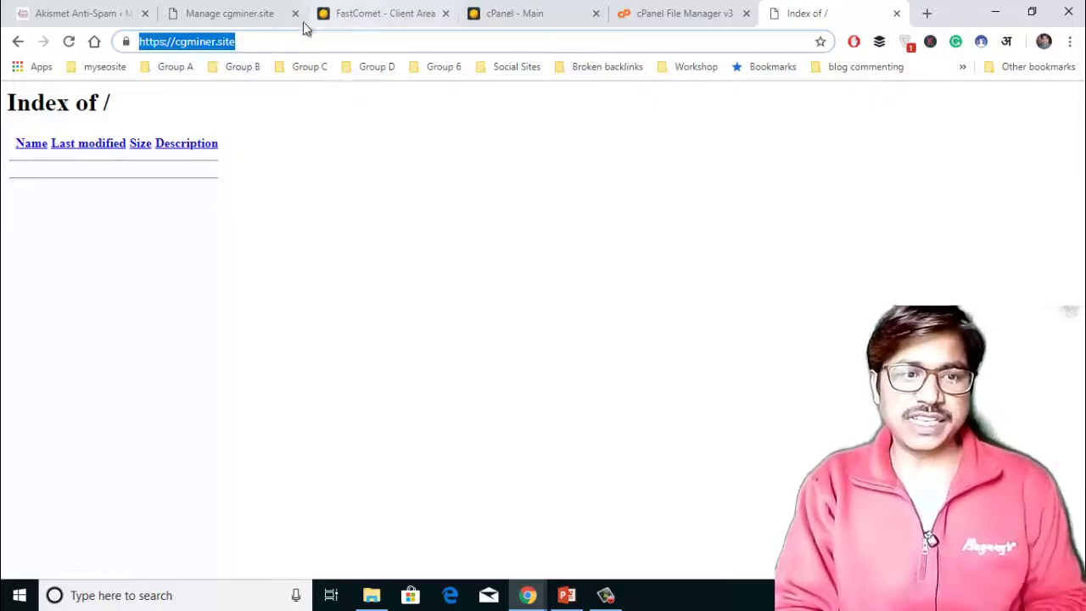
View the FastComet Client Area's https address and its active Shared Hosting - ScaleRight product
left_click(351, 15)
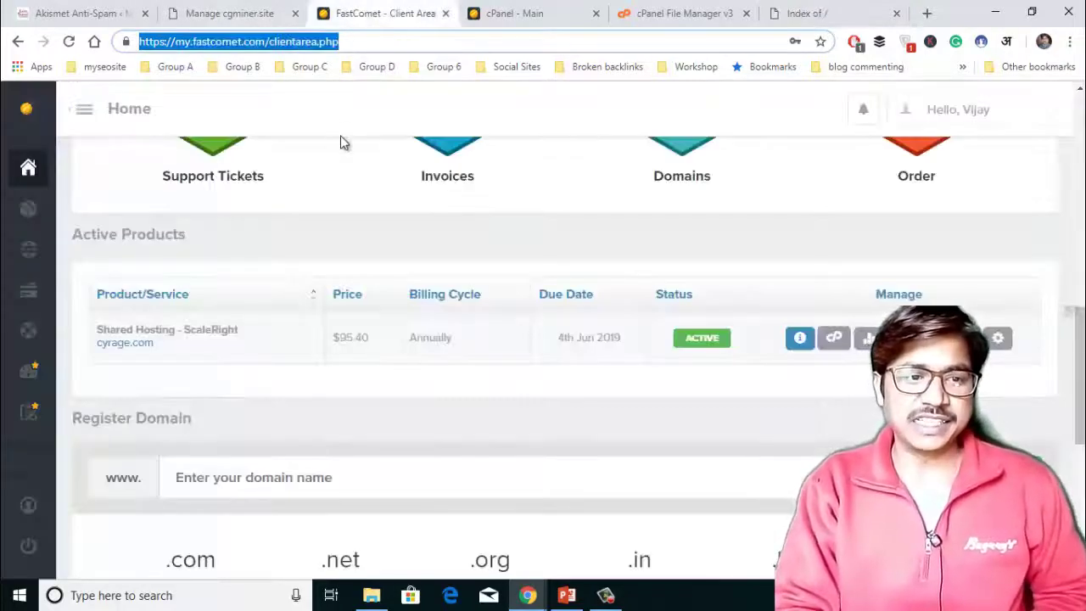
left_click_drag(139, 41, 197, 41)
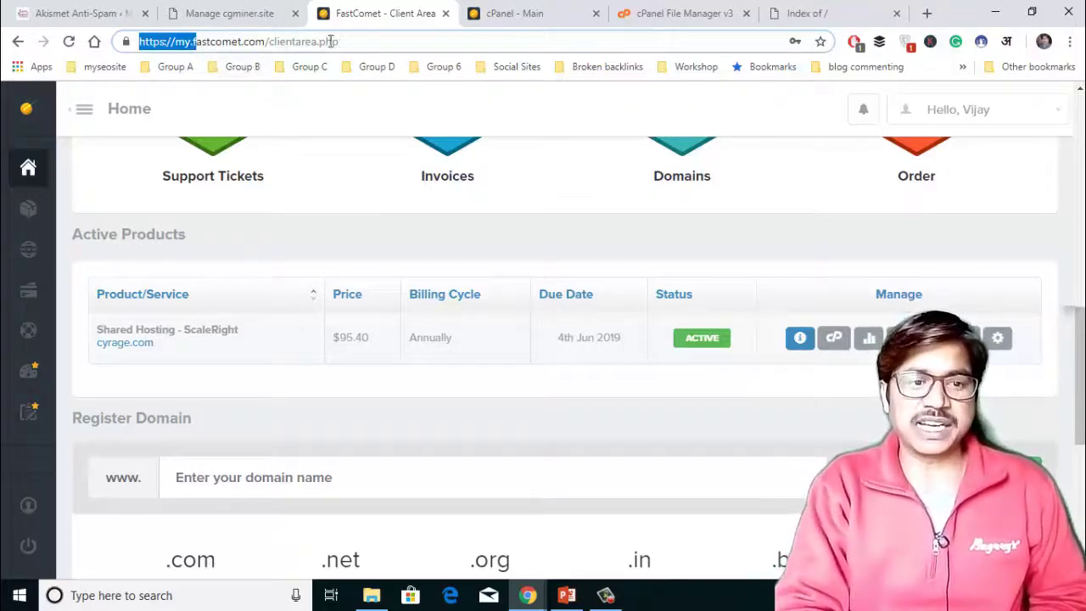
left_click_drag(344, 41, 167, 44)
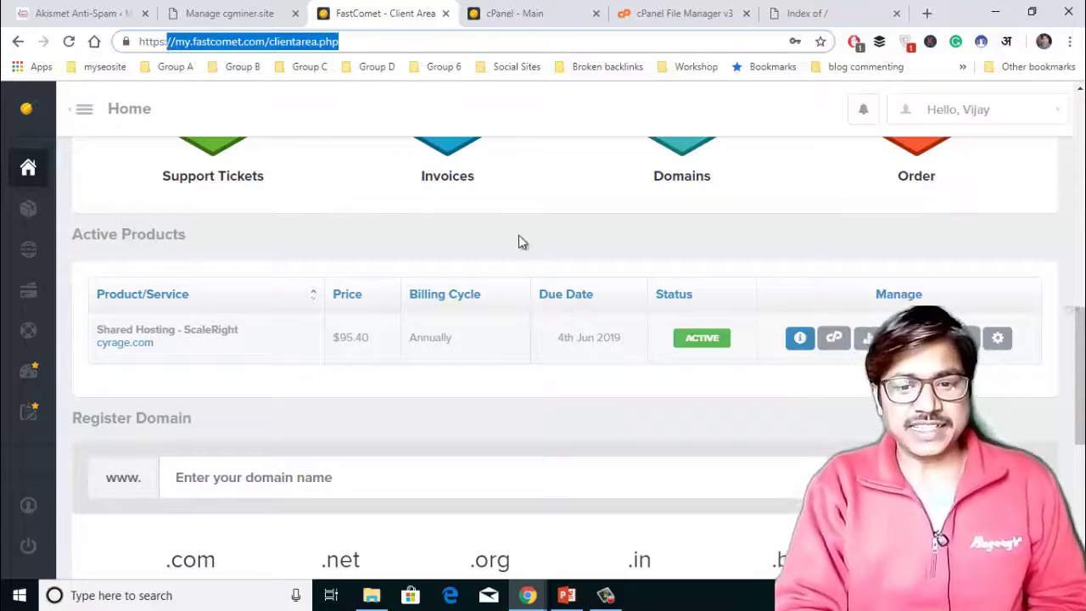
scroll(520, 242, "down", 1)
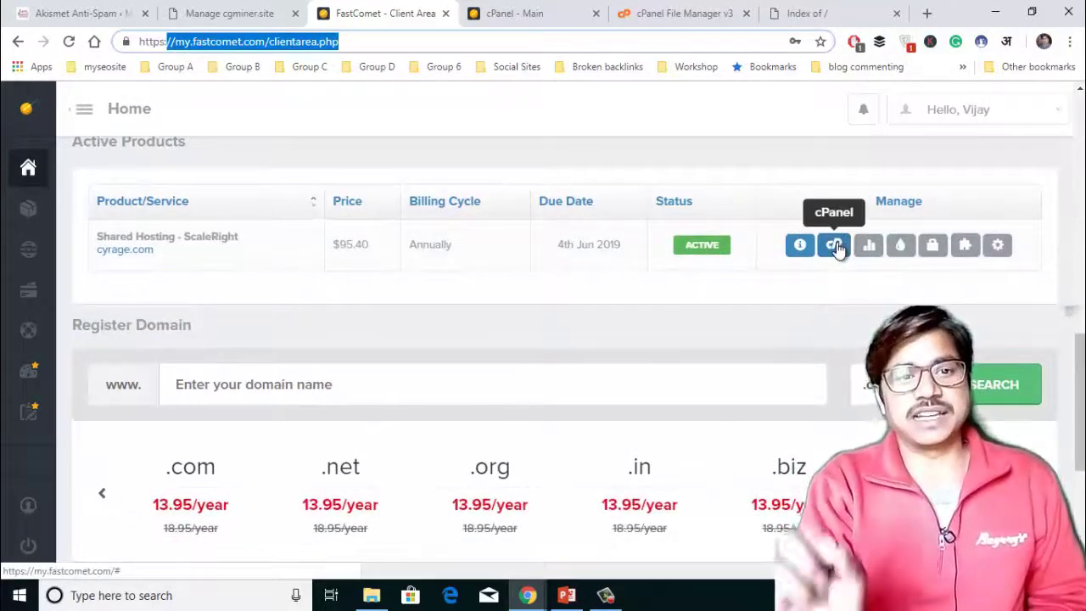
Browse the cPanel main tools page and its Databases section, then return to the Akismet page
left_click(527, 17)
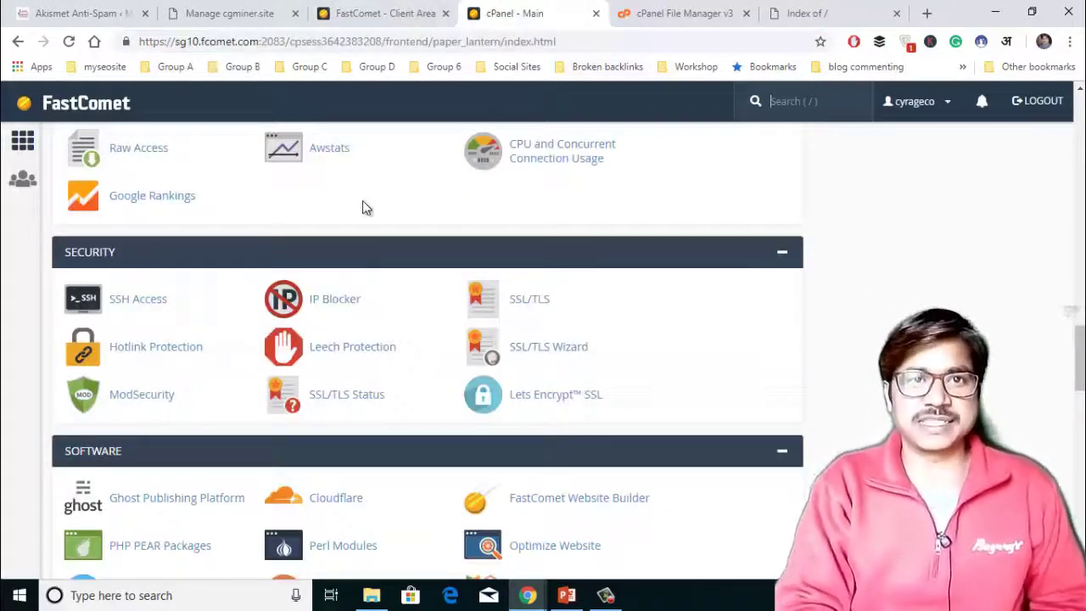
scroll(363, 203, "up", 20)
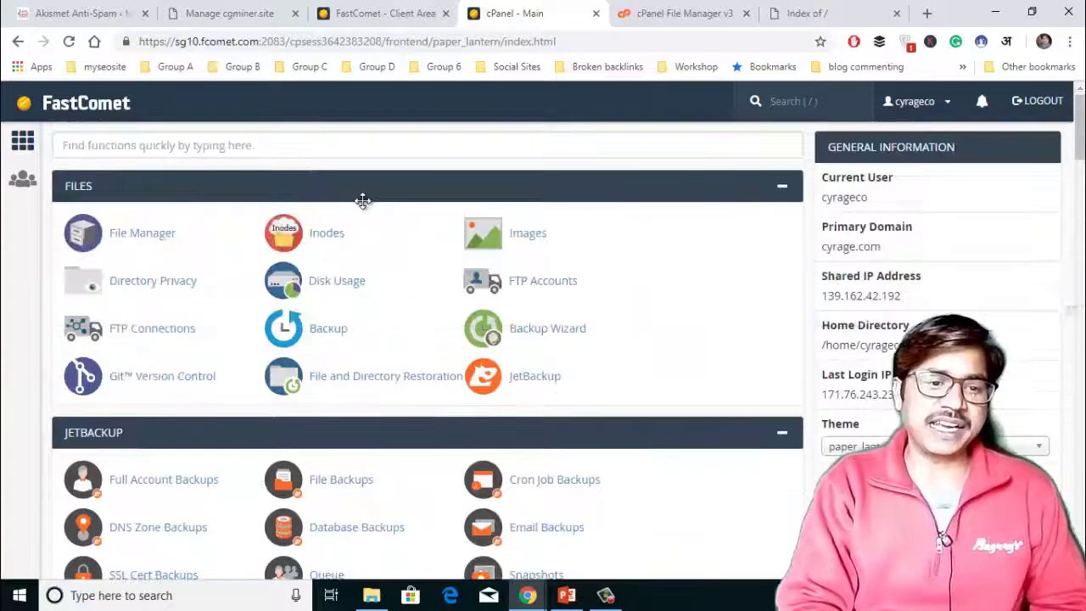
scroll(363, 200, "down", 18)
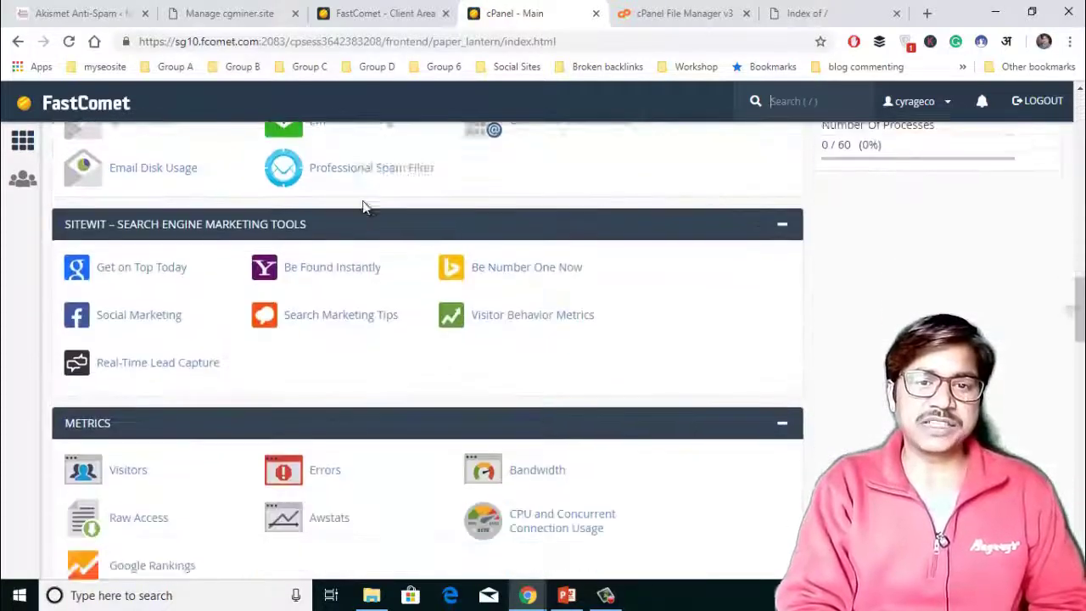
scroll(362, 200, "down", 3)
scroll(362, 201, "up", 8)
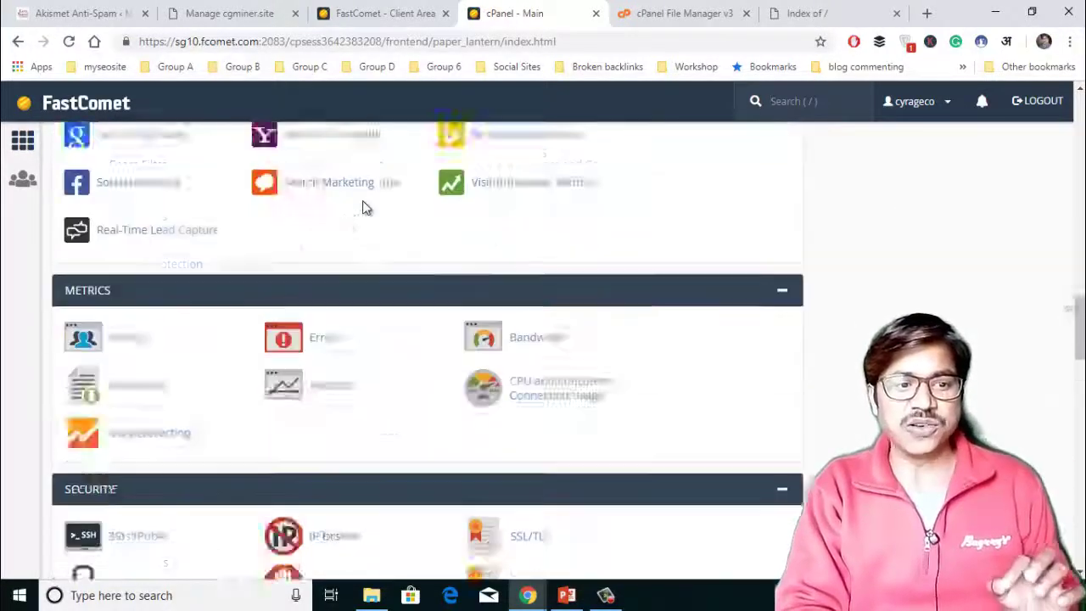
scroll(363, 207, "up", 6)
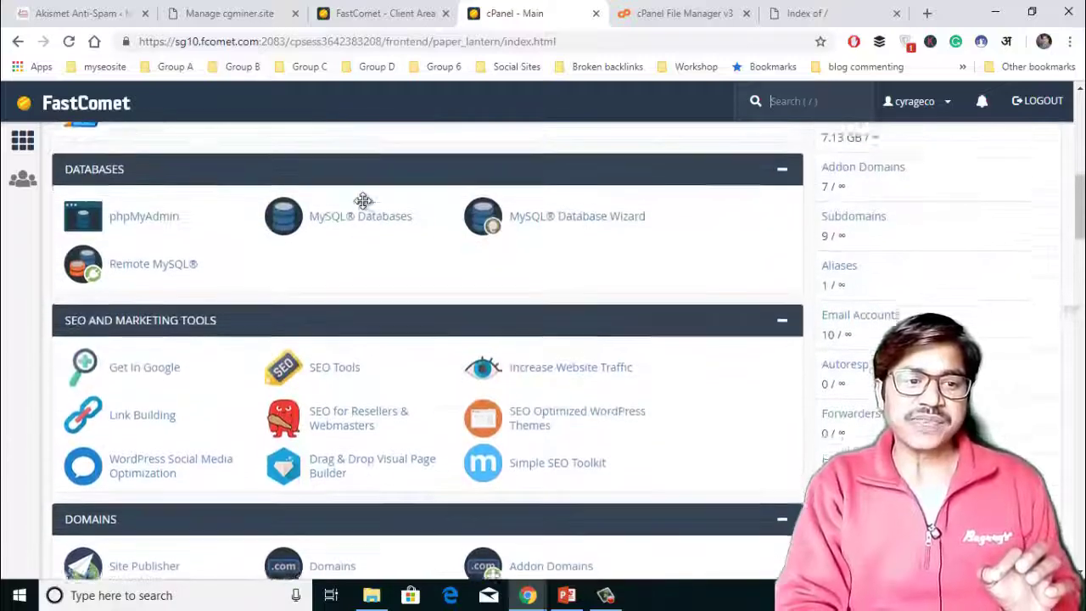
scroll(362, 203, "up", 5)
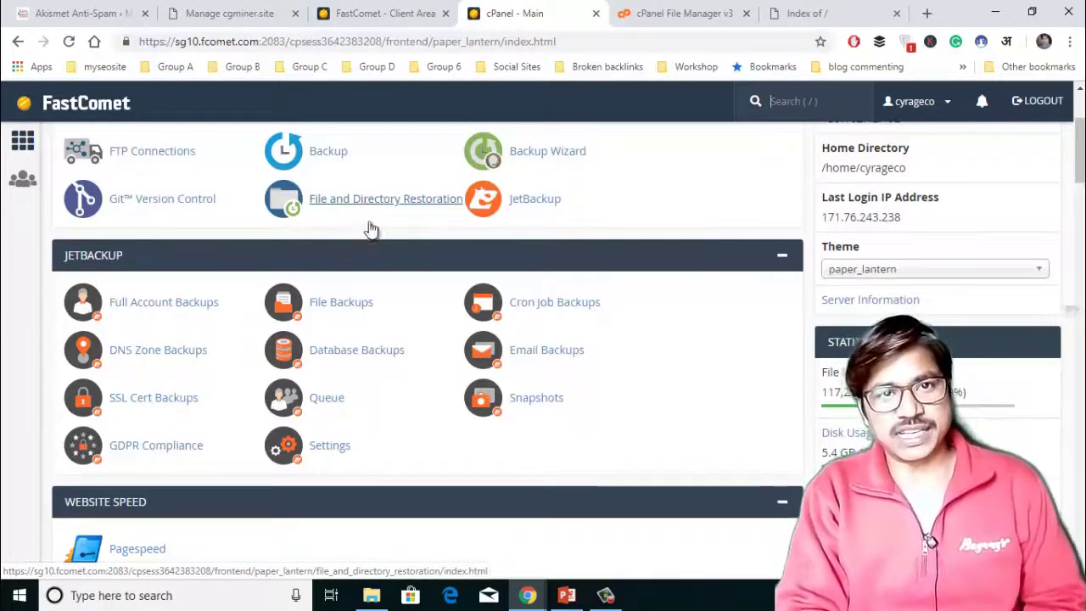
scroll(369, 274, "down", 3)
scroll(386, 334, "down", 5)
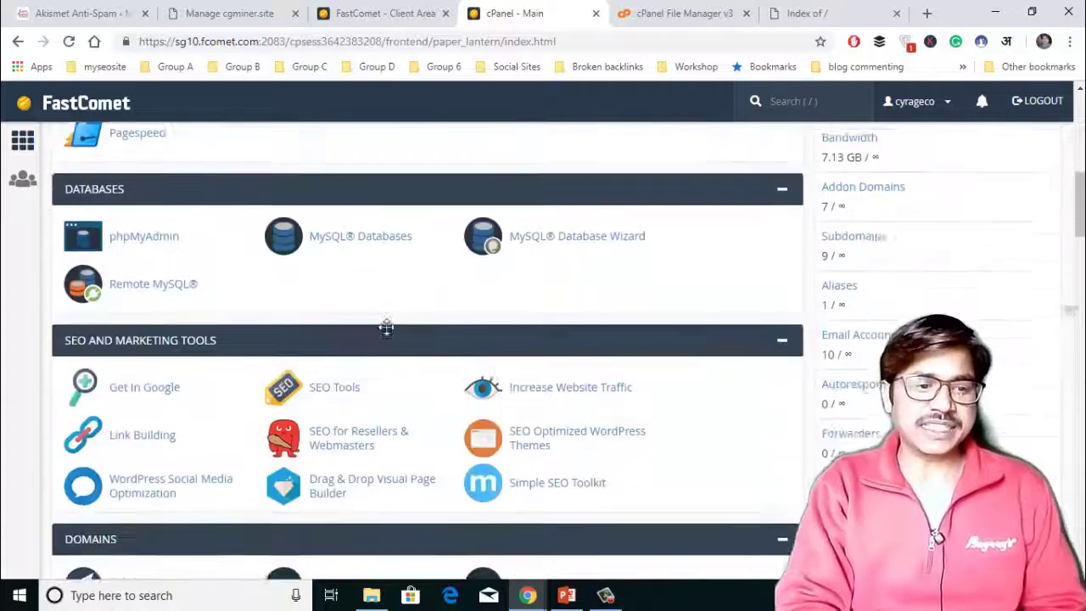
scroll(387, 328, "down", 4)
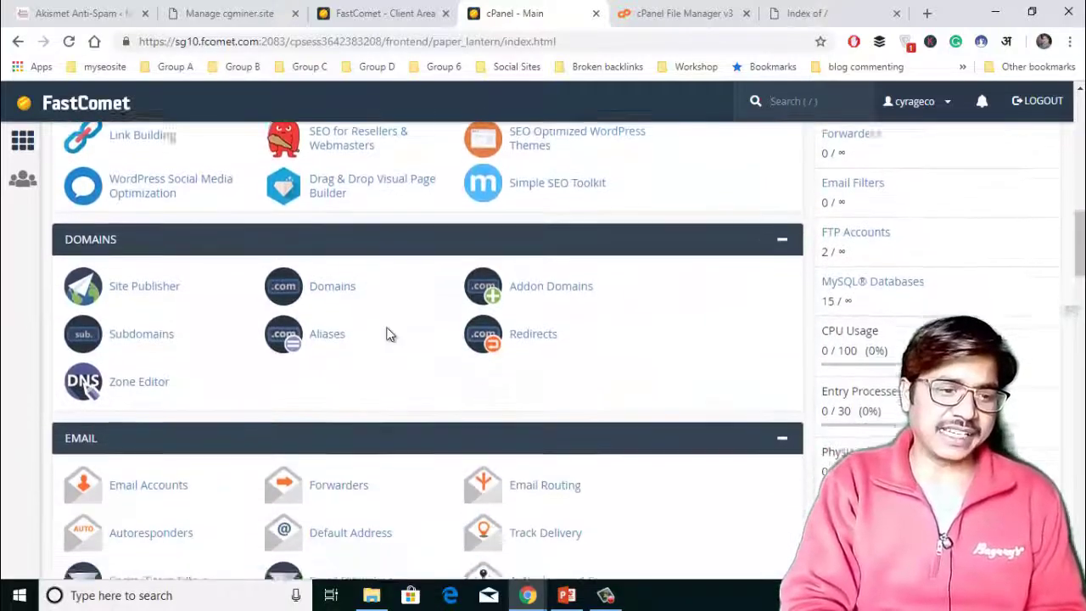
scroll(387, 334, "down", 1)
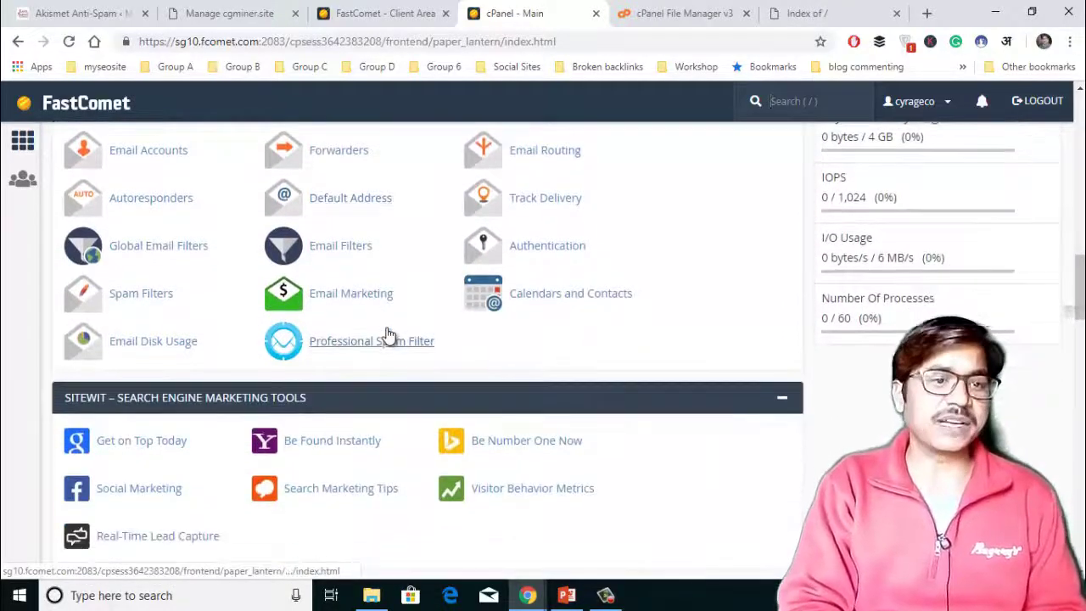
left_click(107, 14)
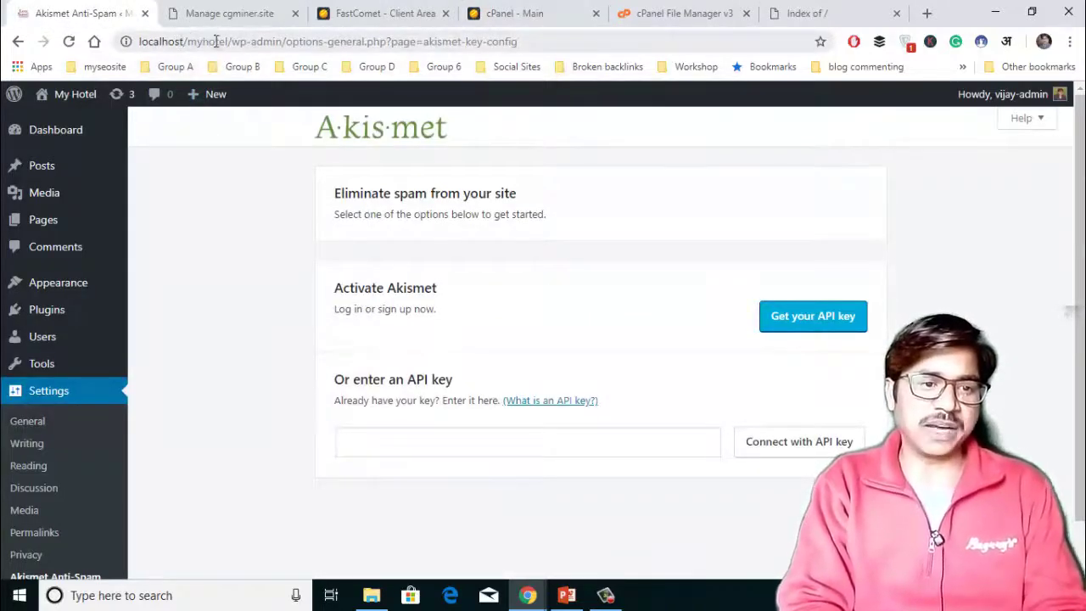
Load localhost/phpmyadmin in a new tab, showing the xtmyhotel25 database in the list
key("ctrl+t")
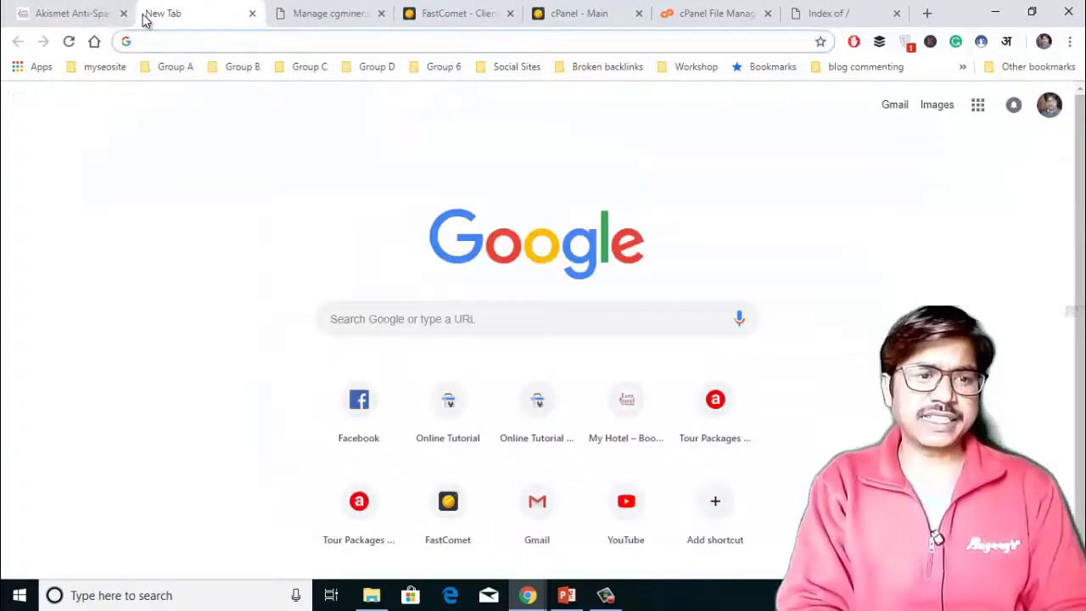
type("loca")
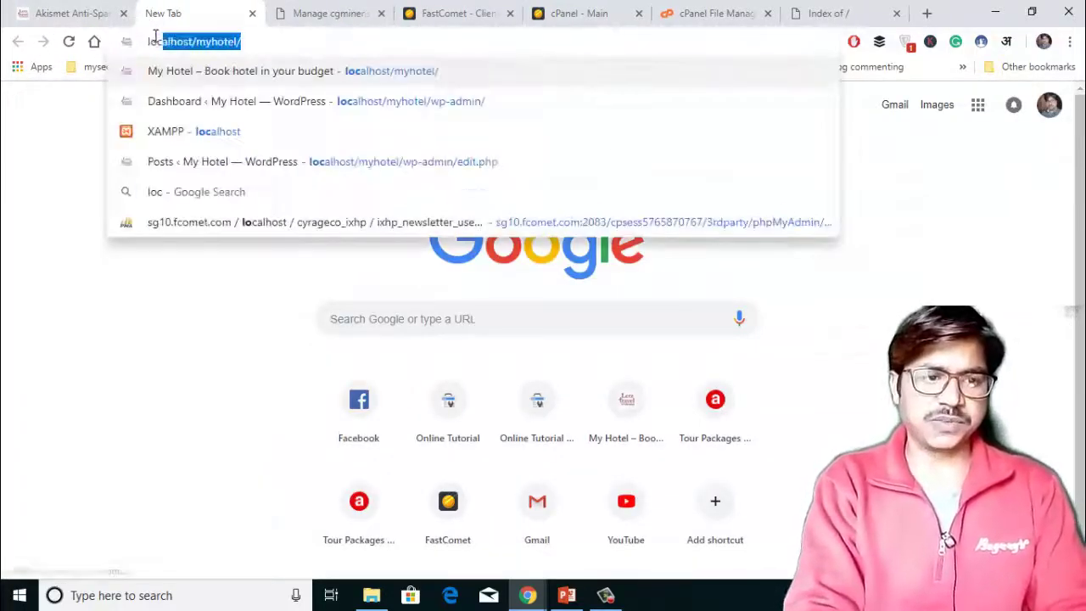
type("lhost/myho")
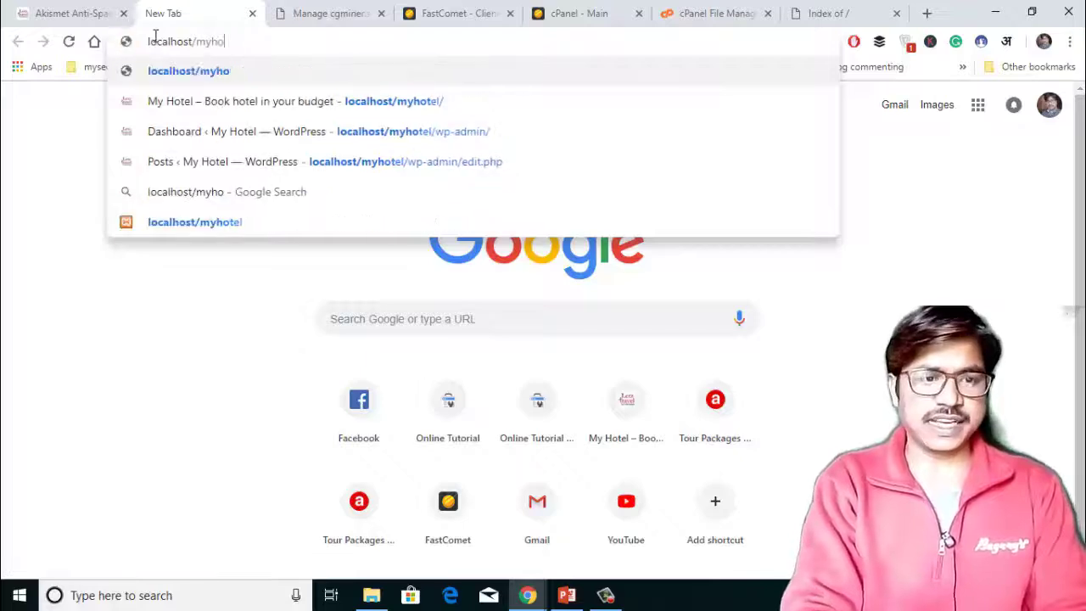
key("BackSpace")
key("BackSpace")
key("BackSpace")
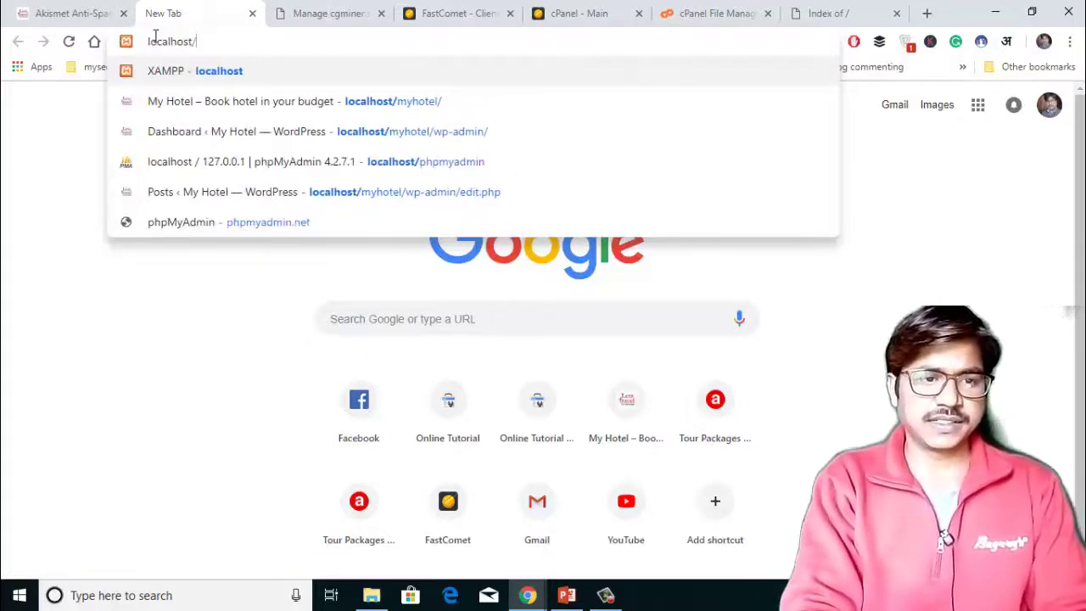
type("php")
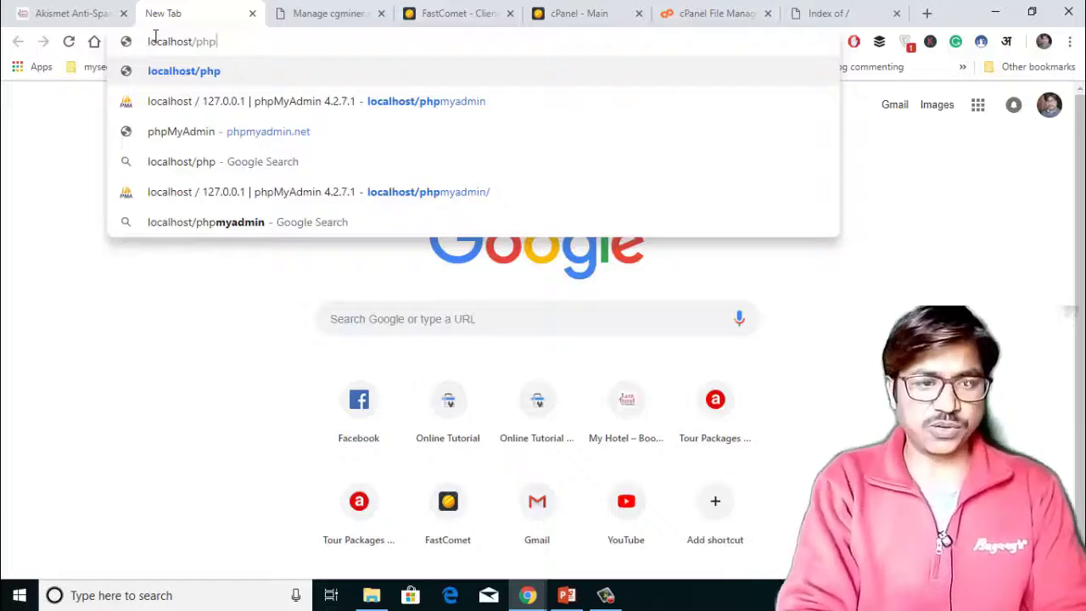
key("Down")
key("Return")
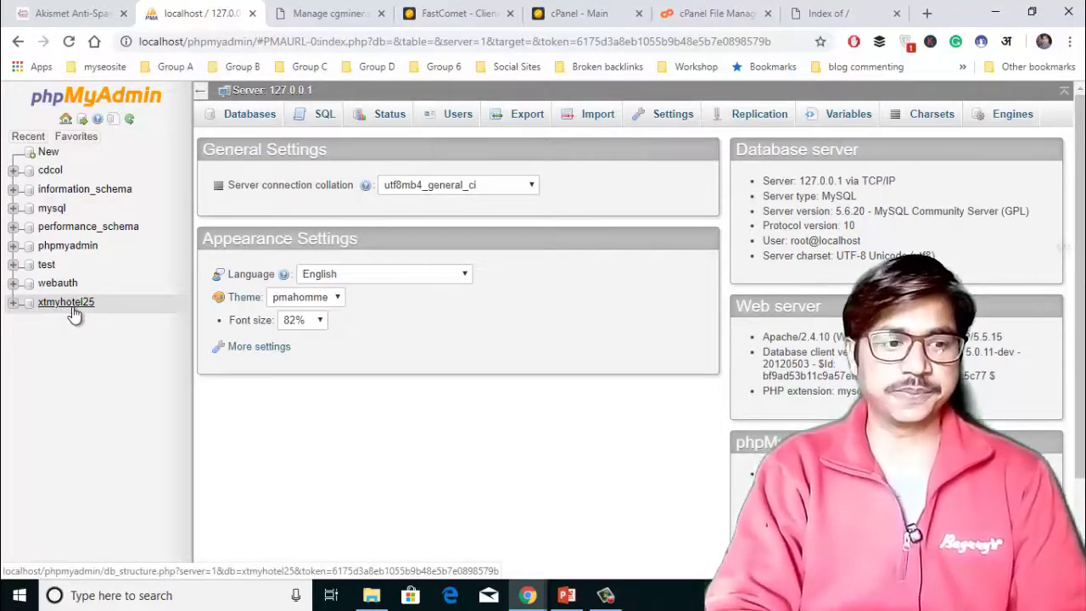
Quick-export the xtmyhotel25 database as SQL and save xtmyhotel25.sql to the desktop
left_click(67, 303)
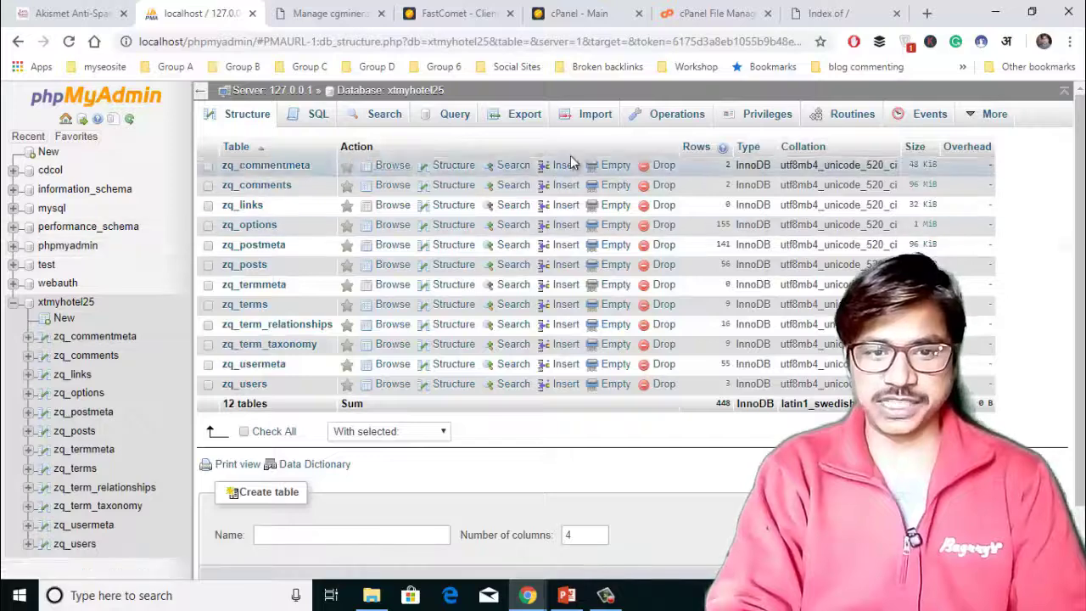
left_click(511, 118)
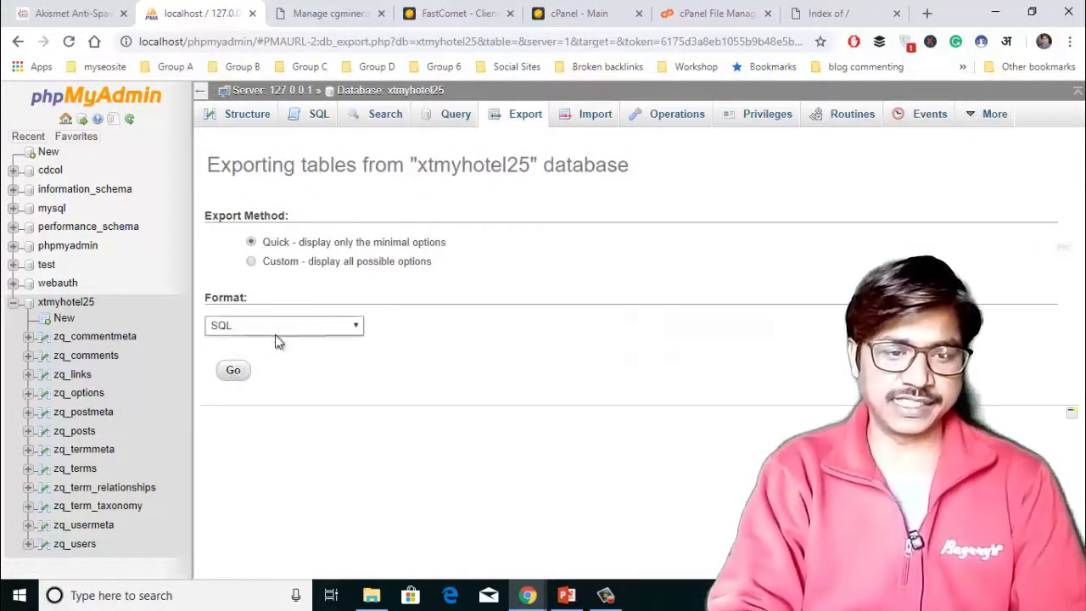
left_click(233, 373)
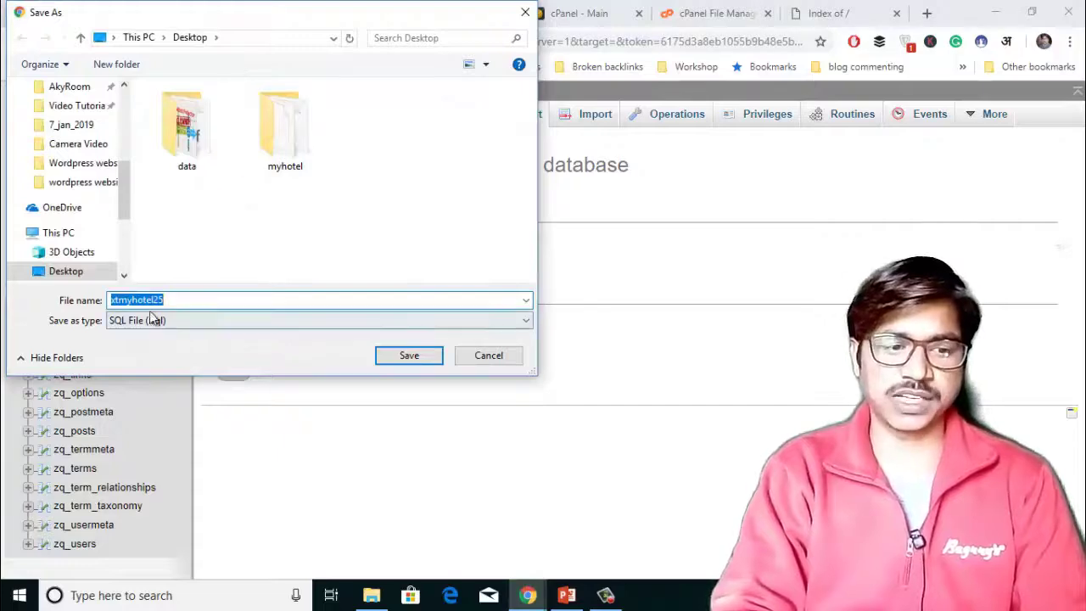
left_click(411, 357)
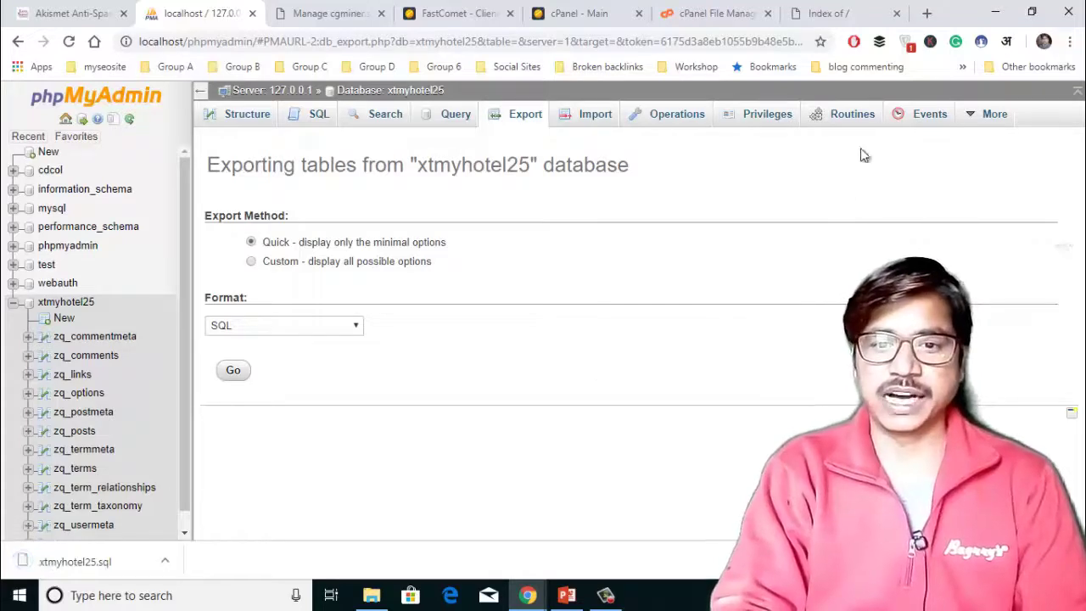
left_click(857, 13)
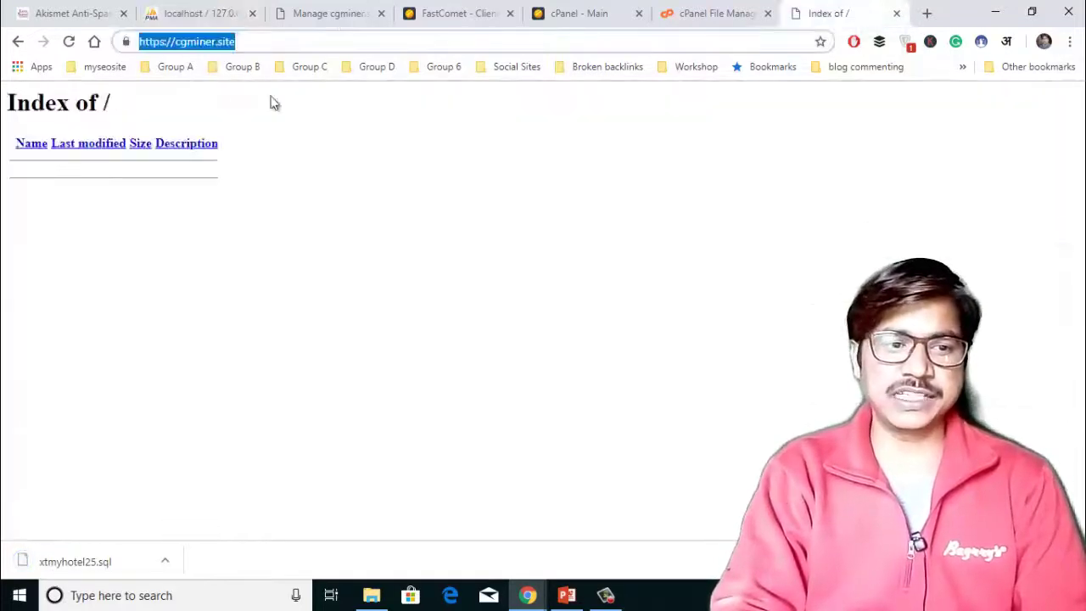
Compare the local localhost/myhotel address with the live cgminer.site address
double_click(245, 45)
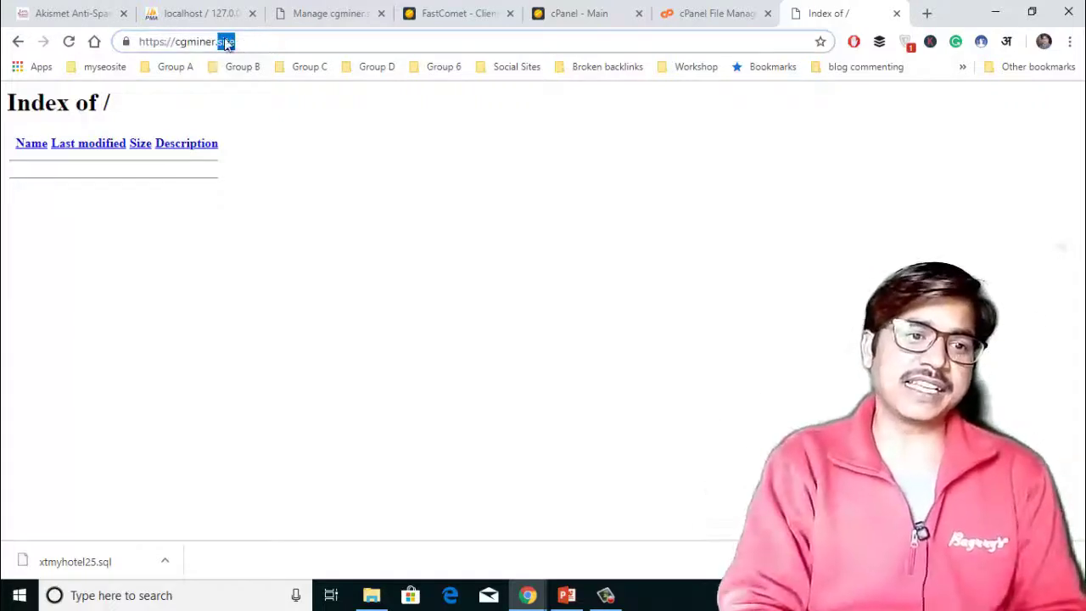
left_click(168, 14)
left_click(82, 17)
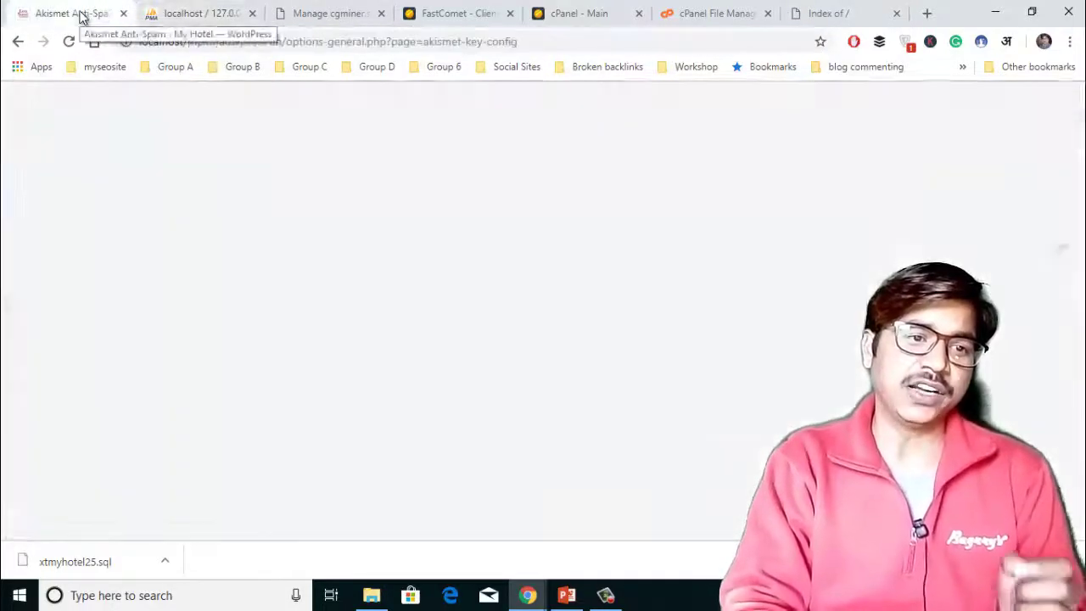
left_click_drag(229, 42, 137, 43)
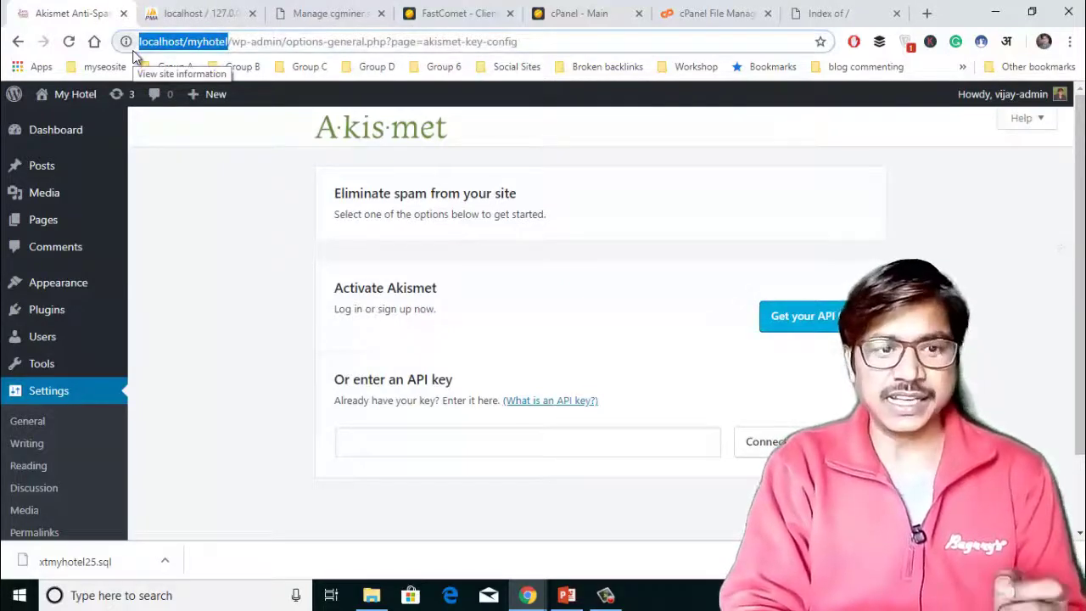
left_click(840, 17)
triple_click(245, 46)
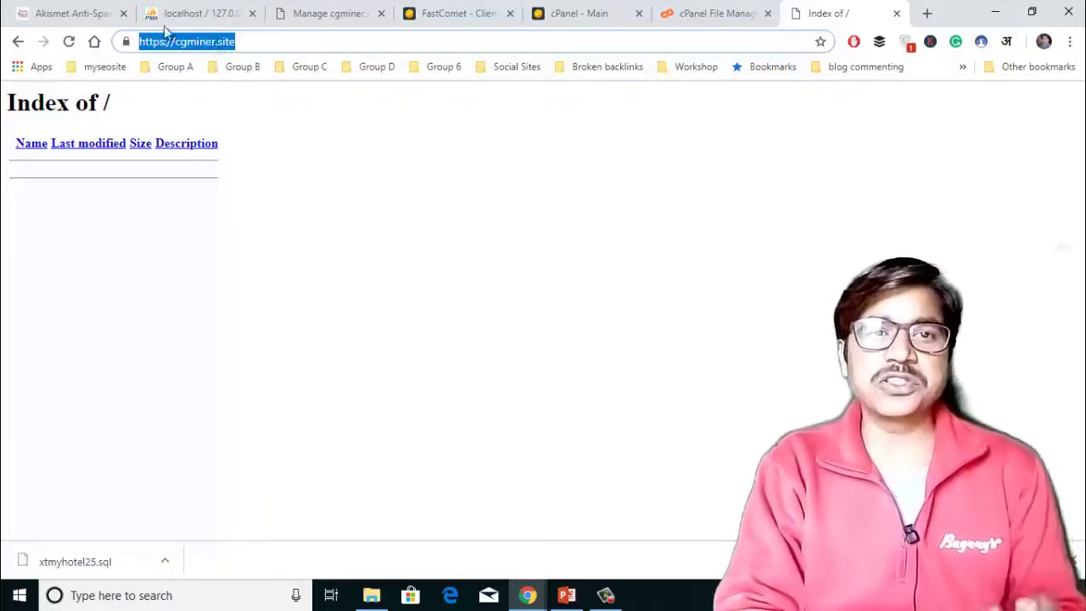
left_click(97, 15)
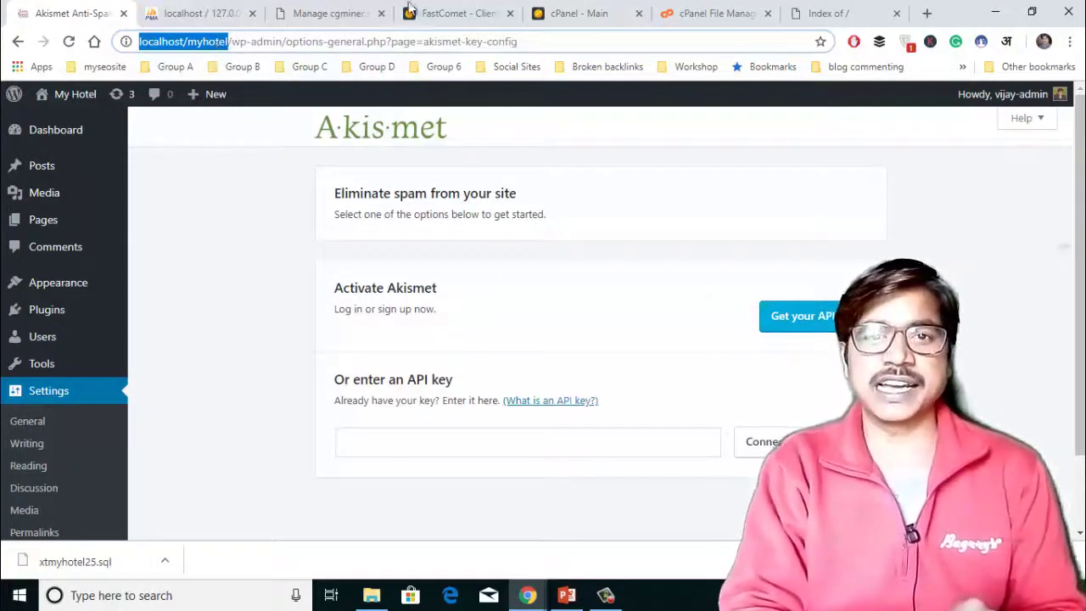
Minimize Chrome and the slides to reveal xtmyhotel25.sql on the desktop
left_click(836, 14)
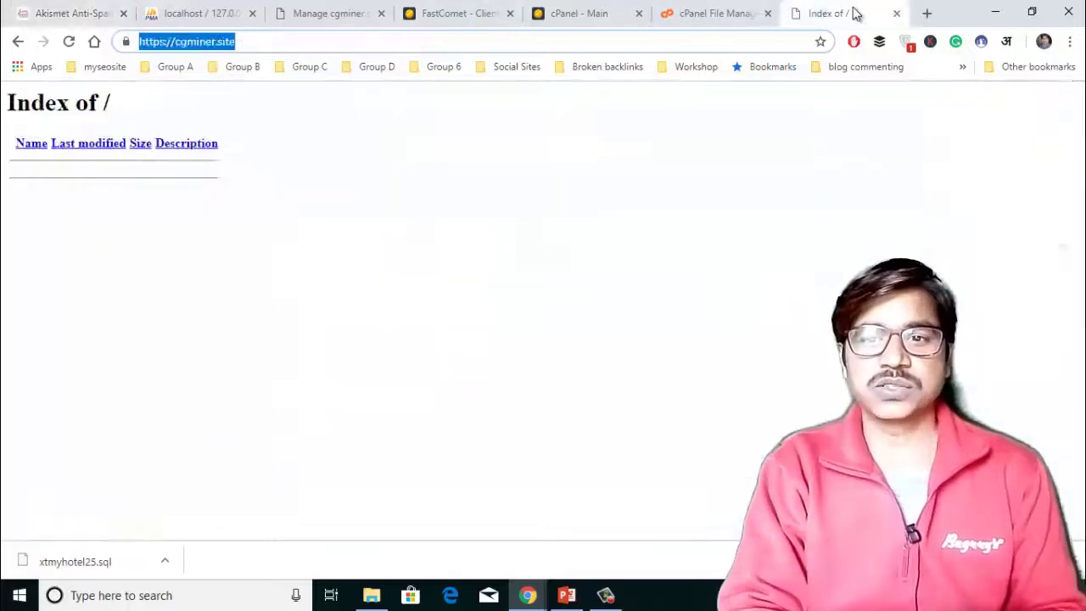
left_click(996, 12)
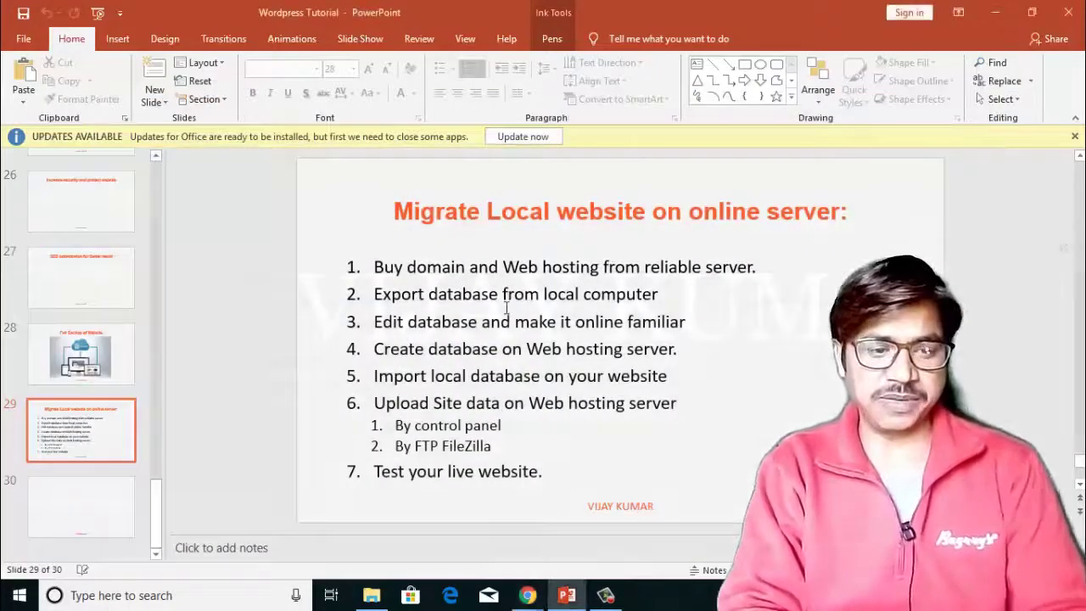
key("super+d")
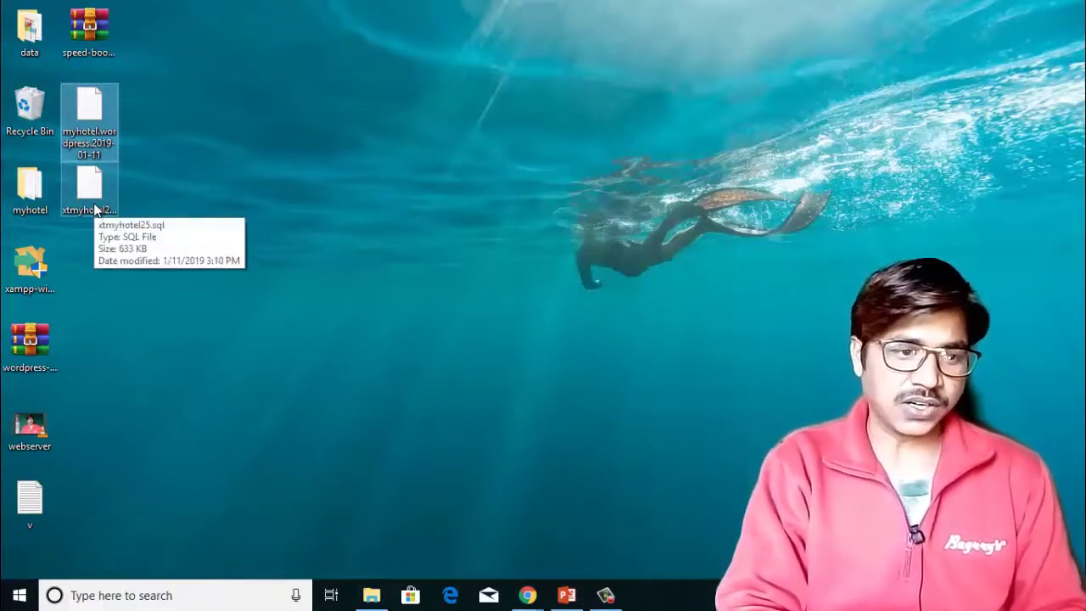
Open xtmyhotel25.sql in Notepad++ with Edit with Notepad++ and move the window aside
left_click(95, 206)
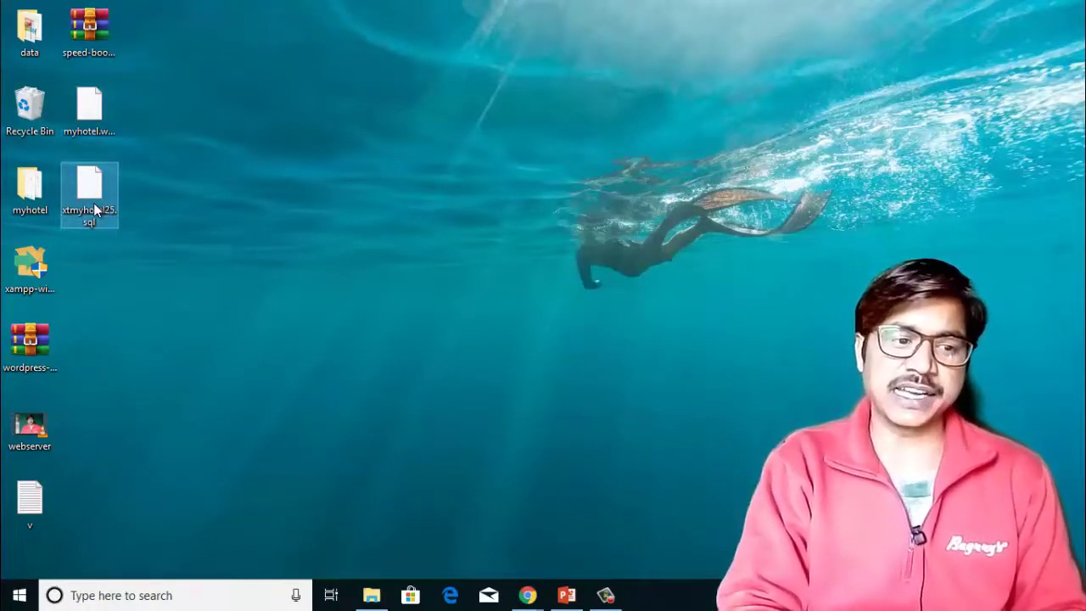
right_click(100, 206)
left_click(88, 267)
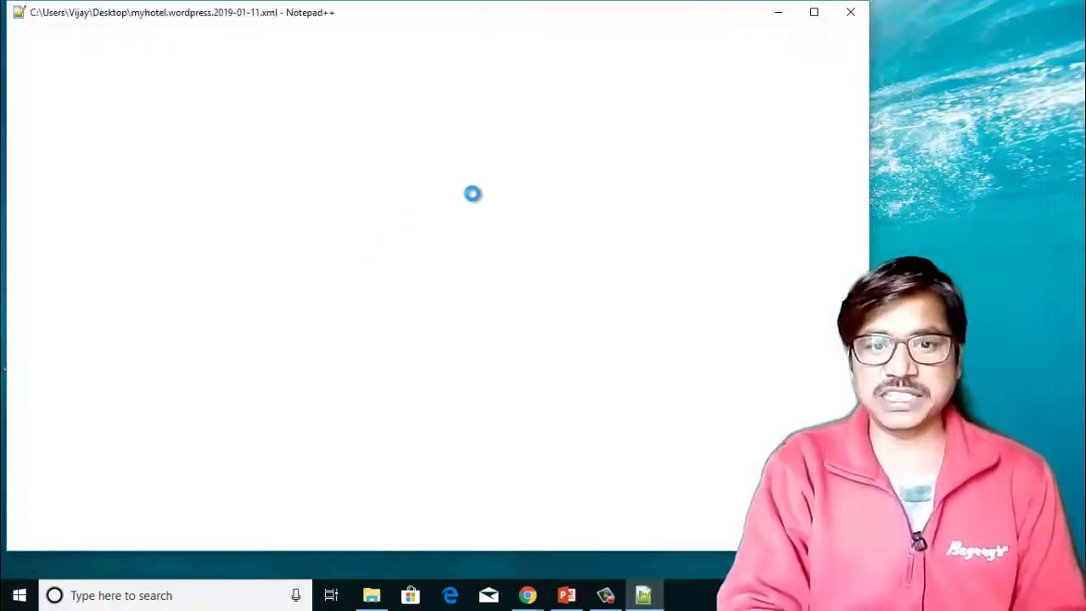
left_click_drag(658, 18, 812, 35)
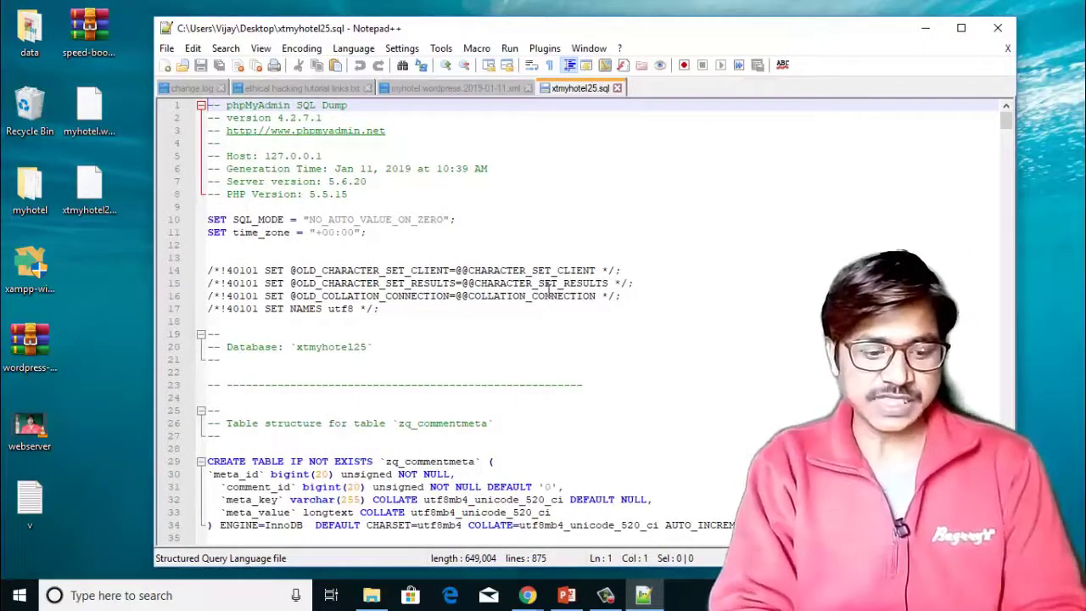
key("alt+Tab")
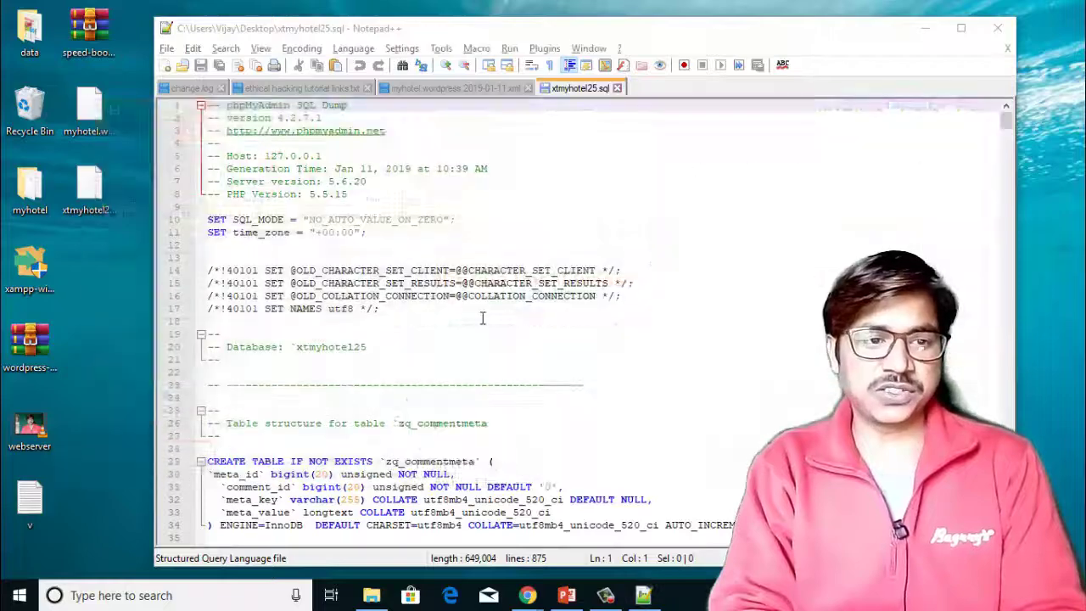
key("alt+Tab")
key("alt+Tab")
key("alt+Tab")
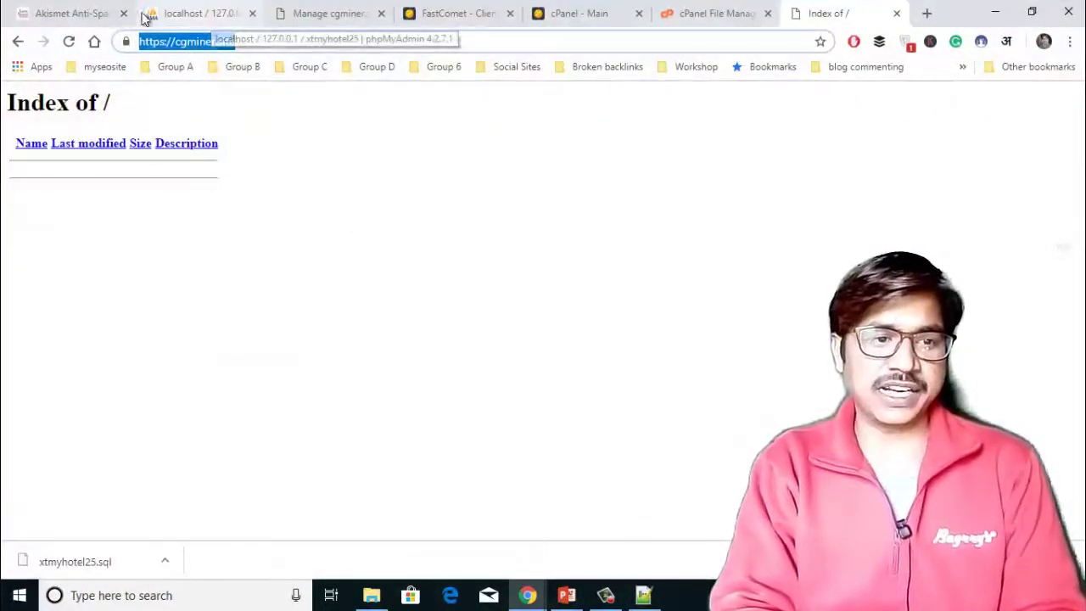
Select and copy localhost/myhotel from the local WordPress Akismet page's address bar
left_click(102, 13)
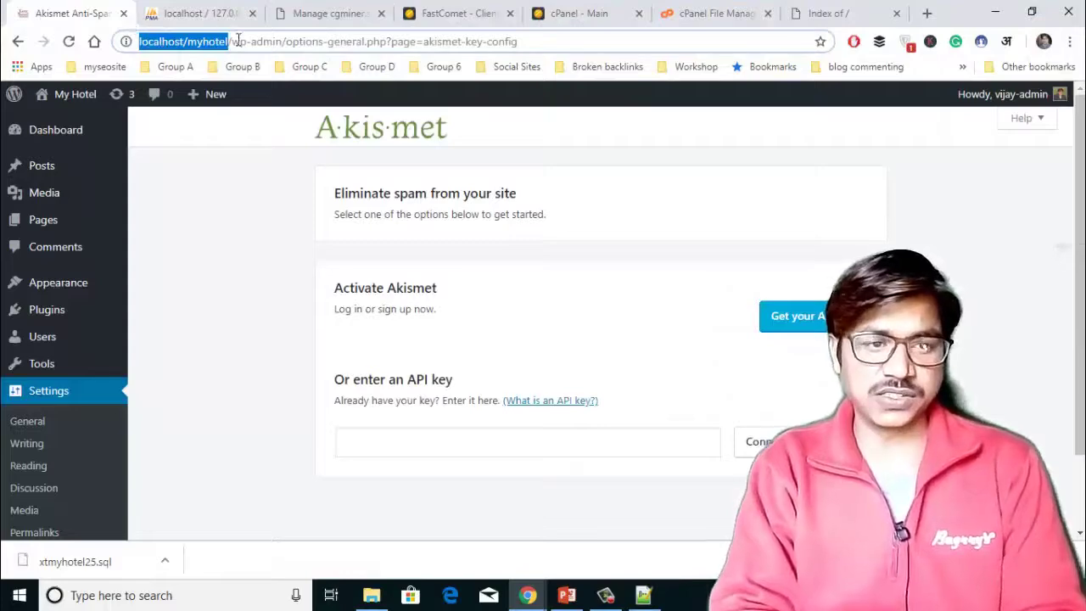
key("alt+Tab")
key("alt+Tab")
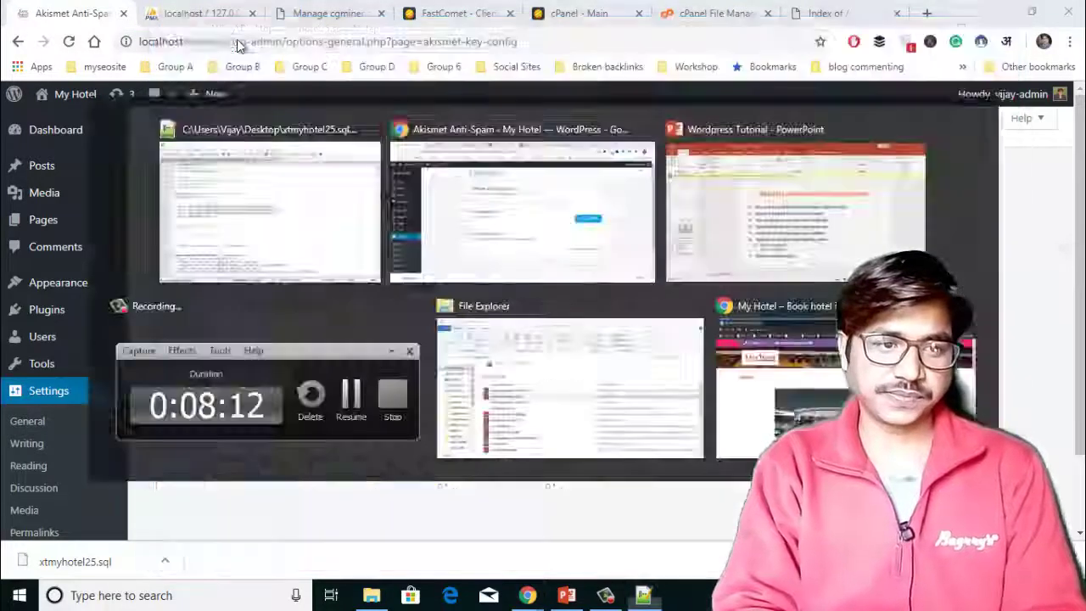
left_click(232, 41)
left_click_drag(232, 41, 123, 46)
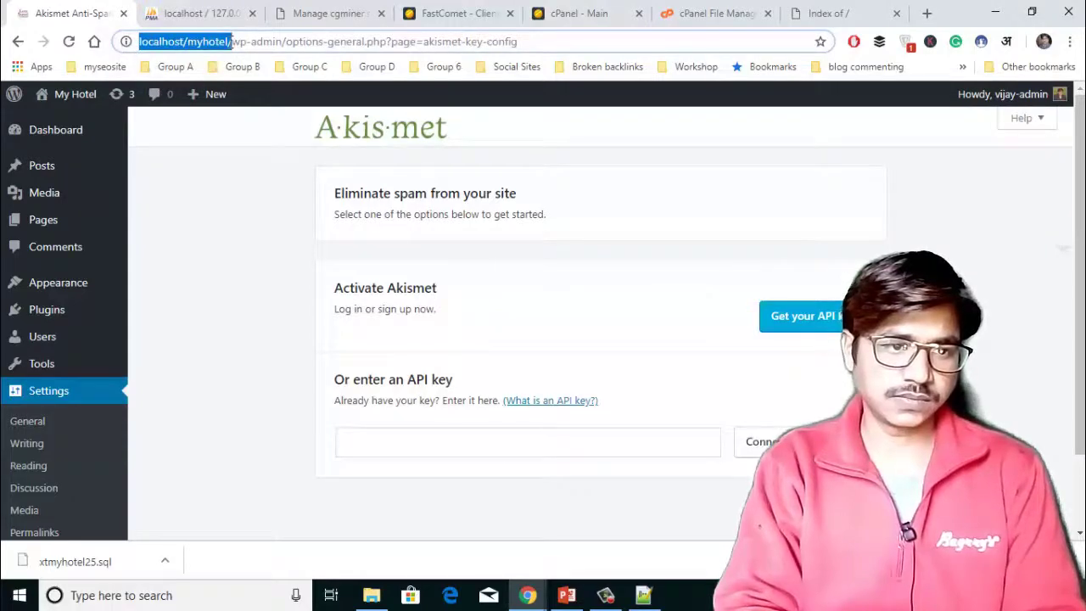
left_click(230, 41)
left_click_drag(229, 41, 123, 42)
key("ctrl+c")
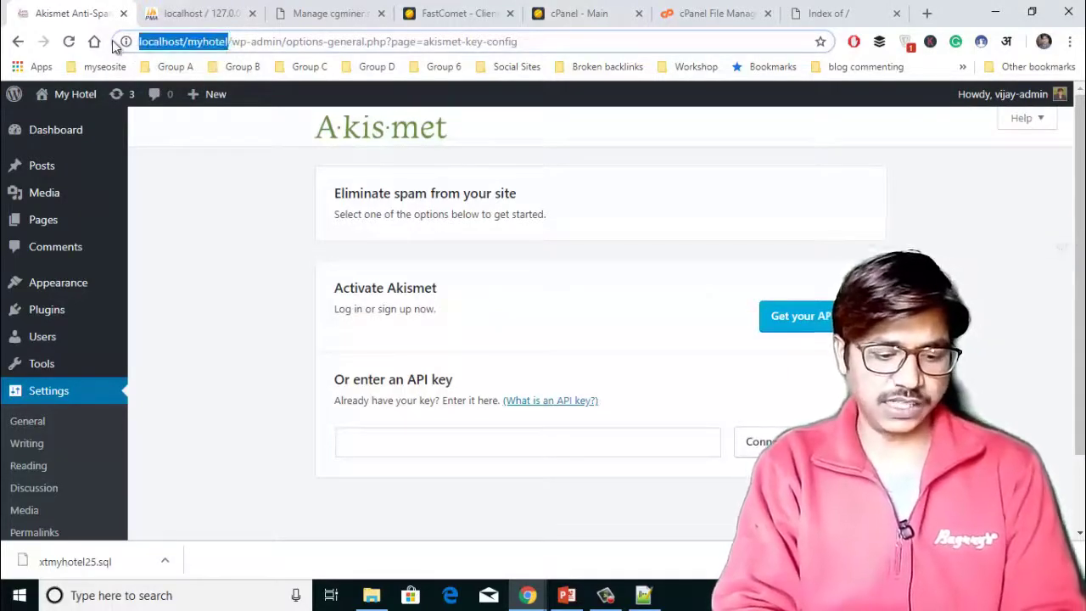
key("alt+Tab")
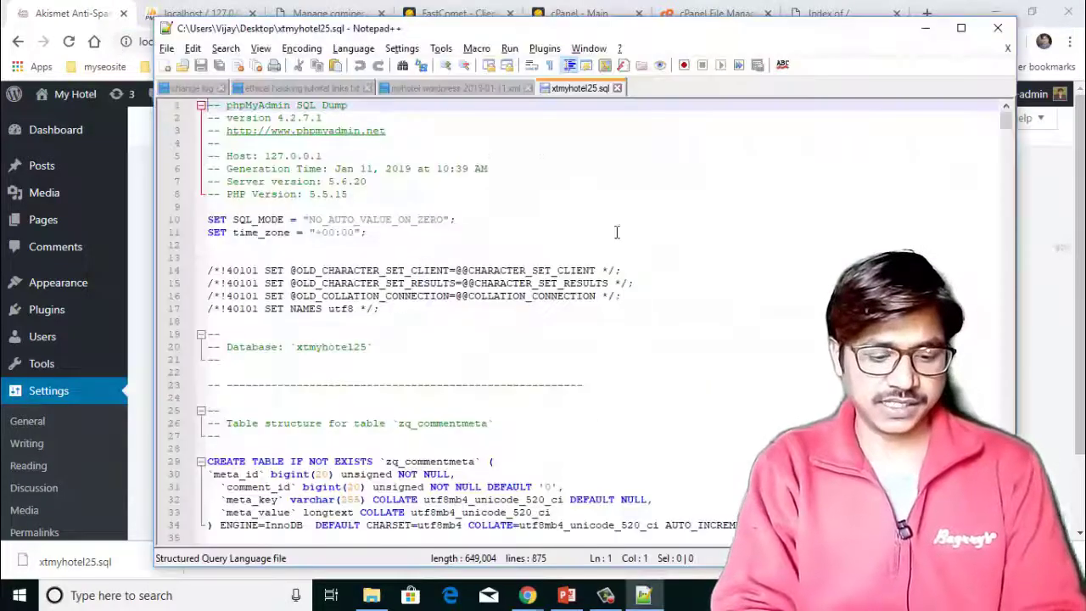
key("ctrl+f")
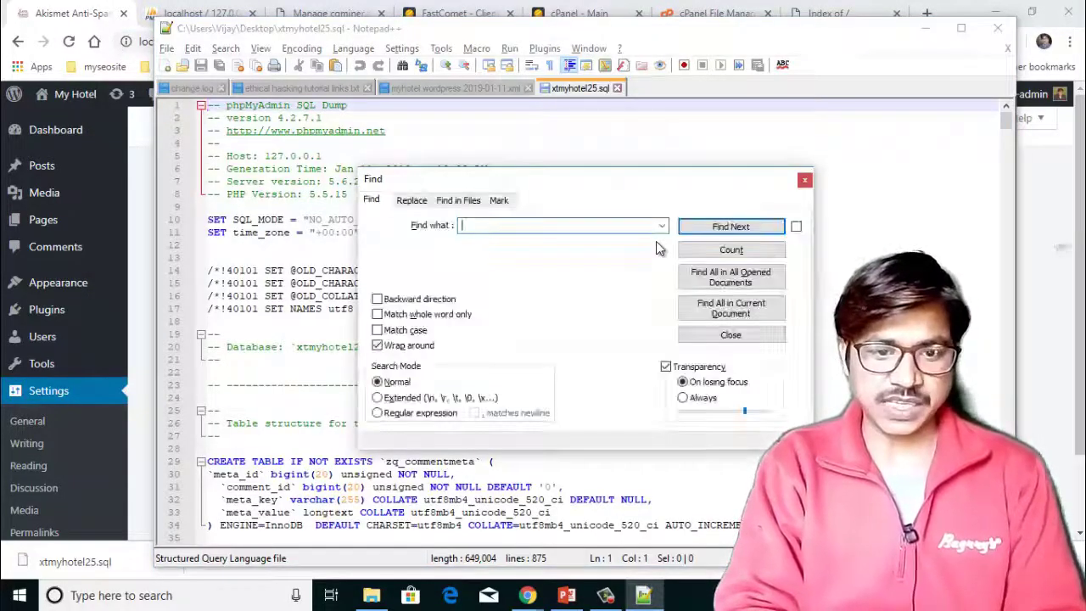
left_click(420, 204)
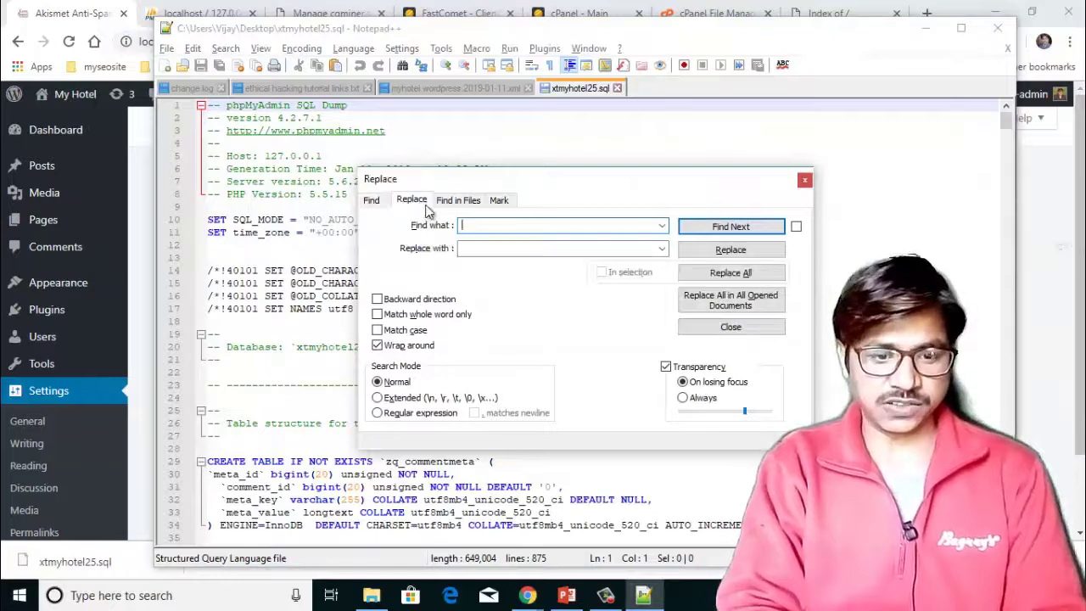
left_click(485, 225)
key("ctrl+v")
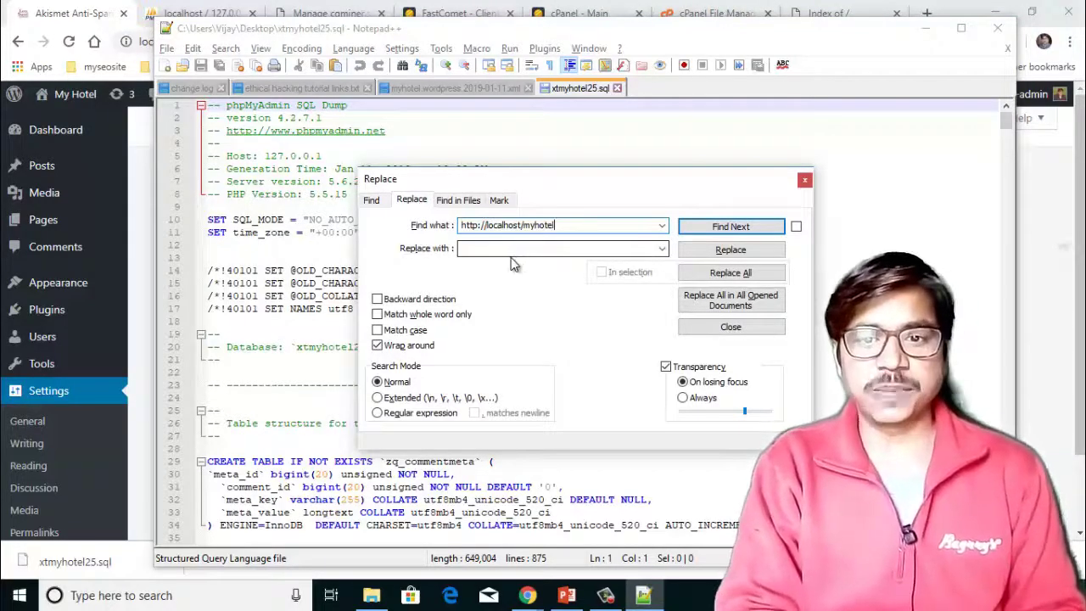
left_click(925, 28)
left_click(830, 13)
left_click(450, 42)
key("ctrl+c")
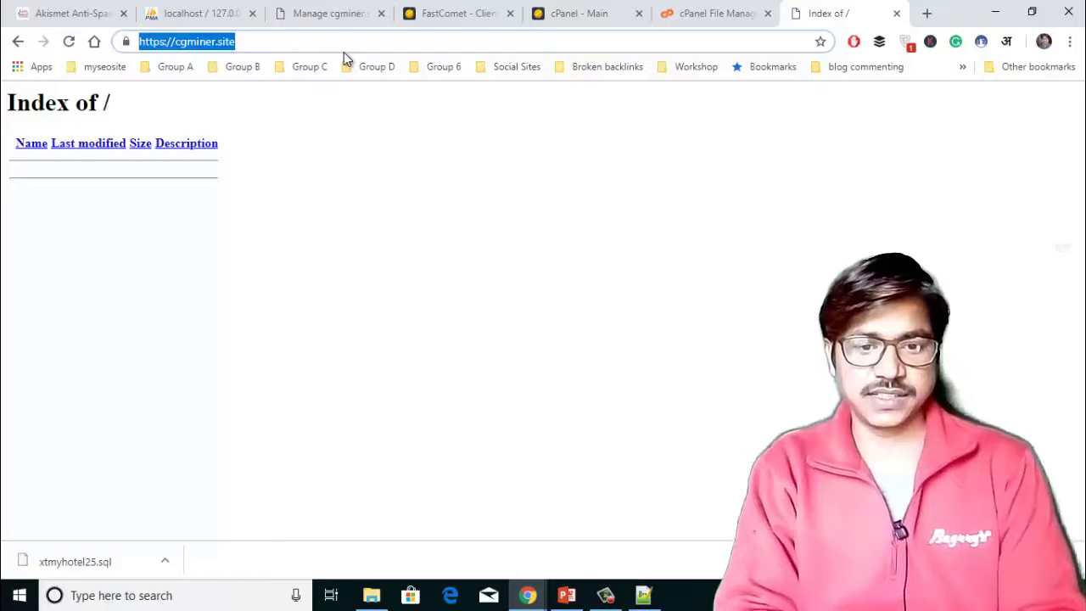
key("alt+Tab")
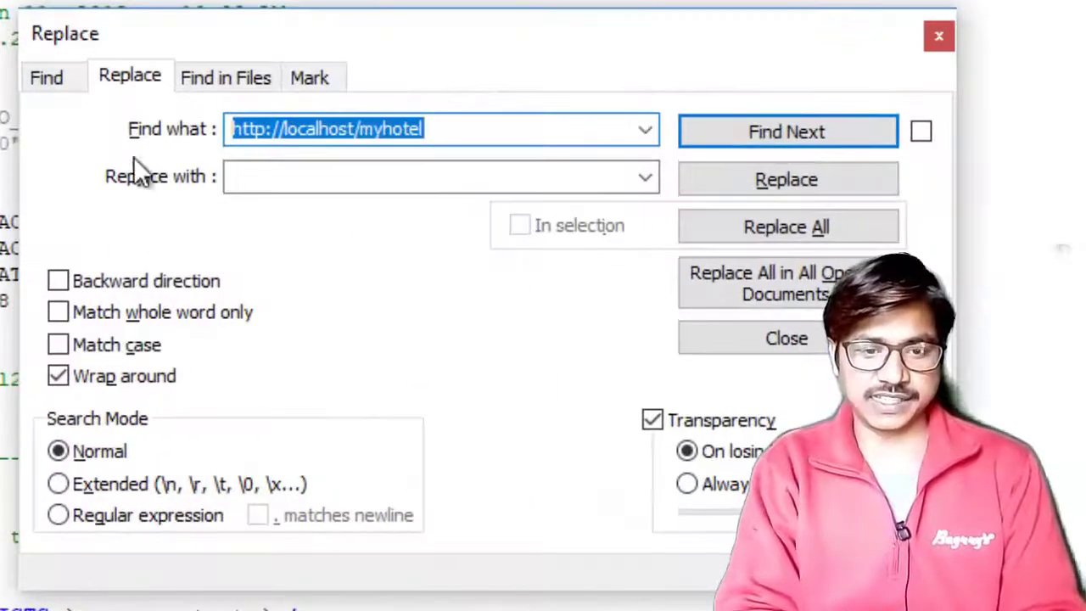
left_click(264, 177)
key("ctrl+v")
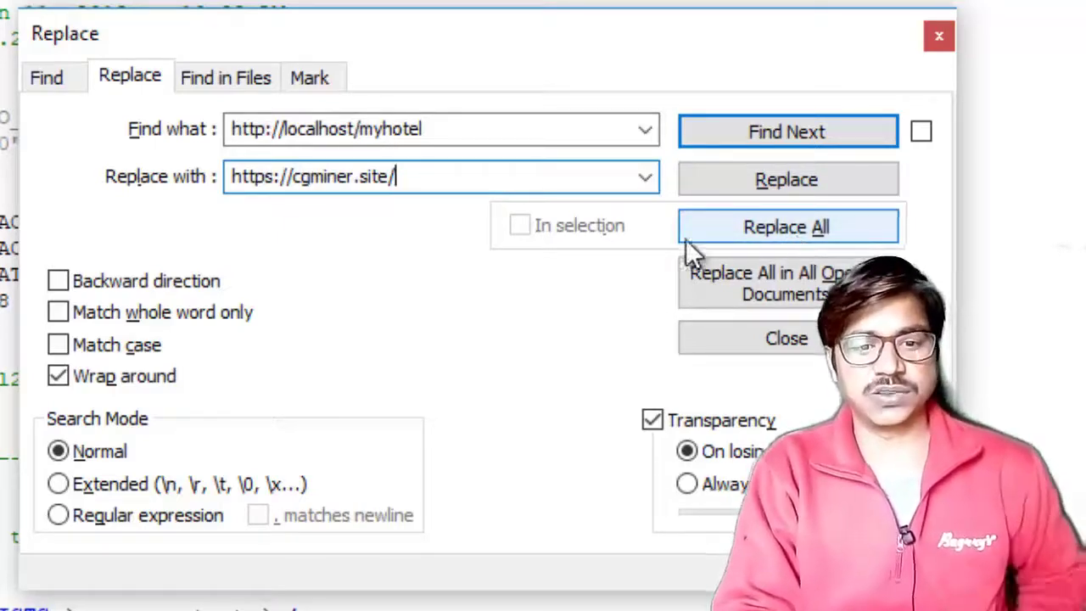
Replace all 89 occurrences, close the dialog and minimize Notepad++
left_click(790, 222)
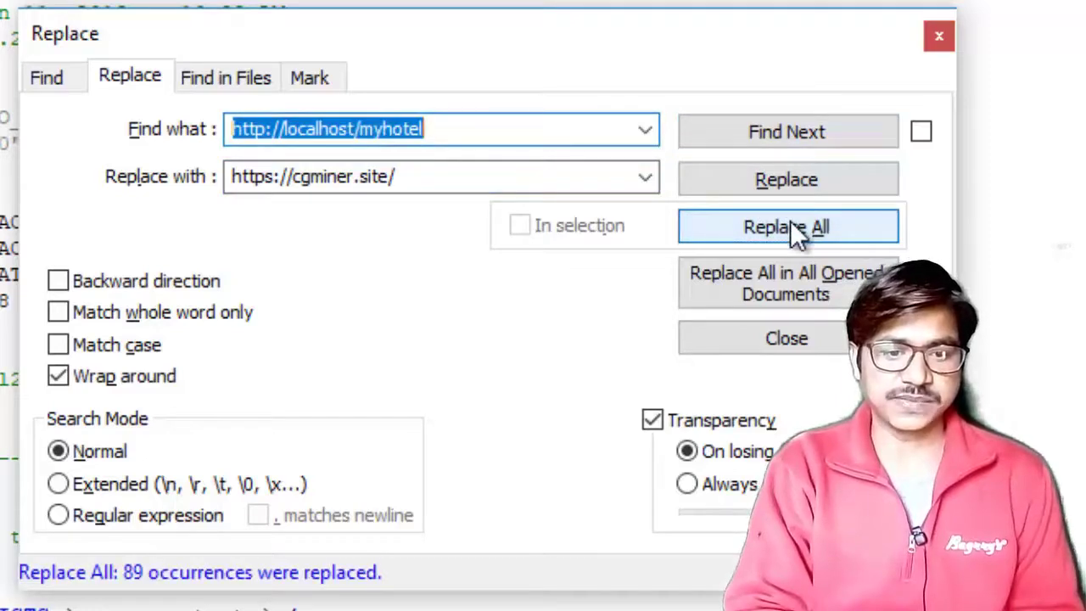
left_click(939, 37)
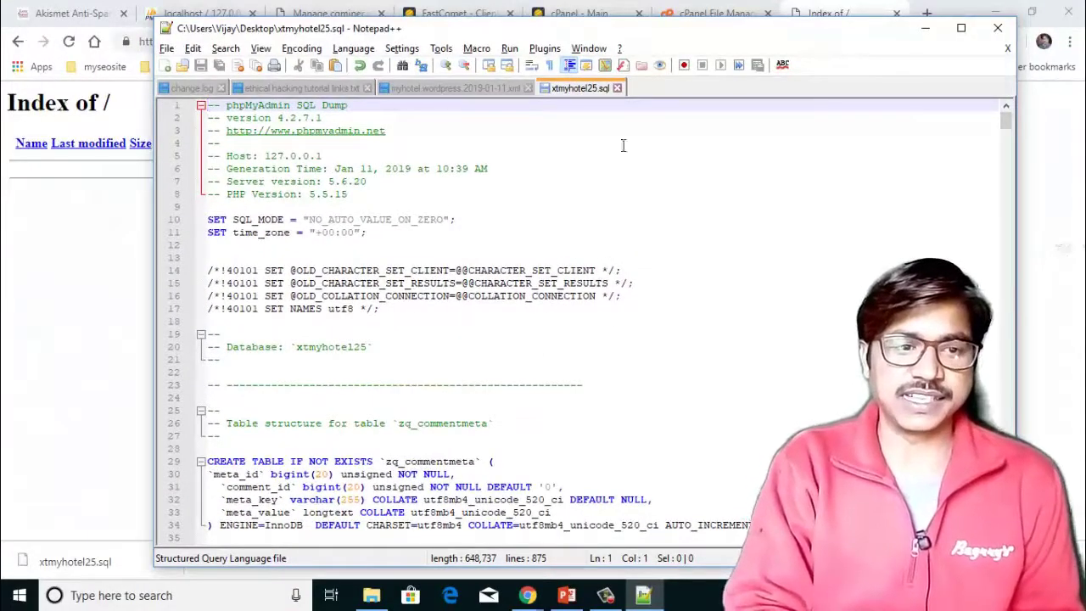
left_click(166, 48)
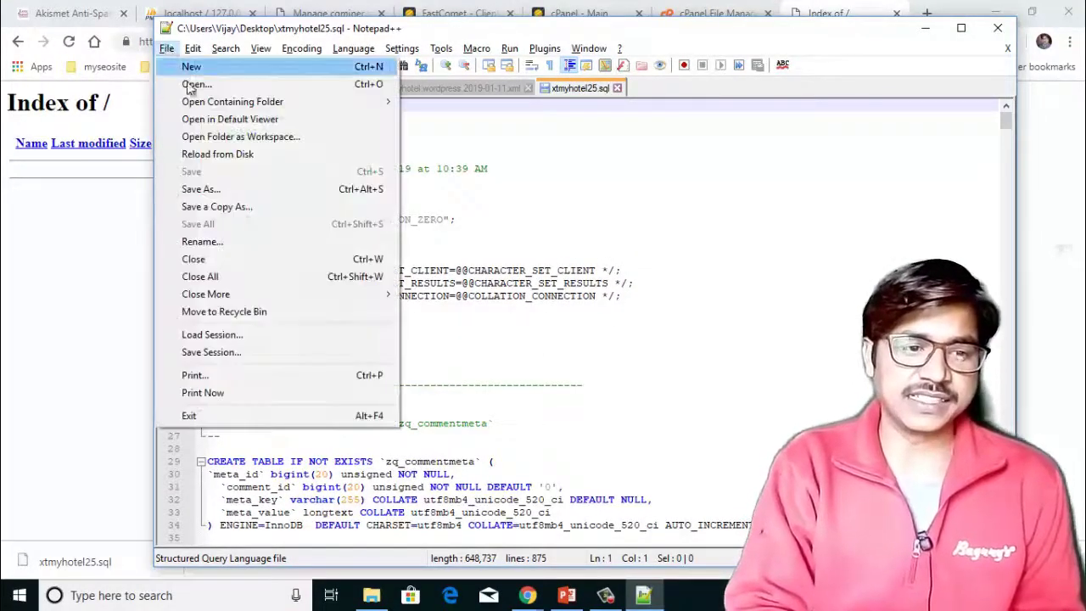
left_click(589, 185)
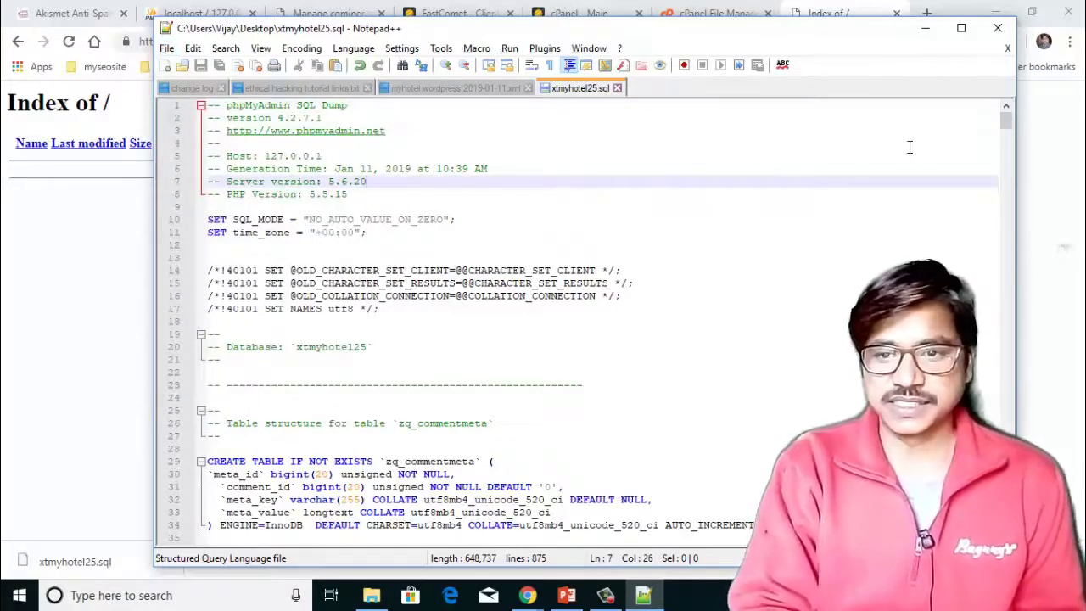
left_click(927, 29)
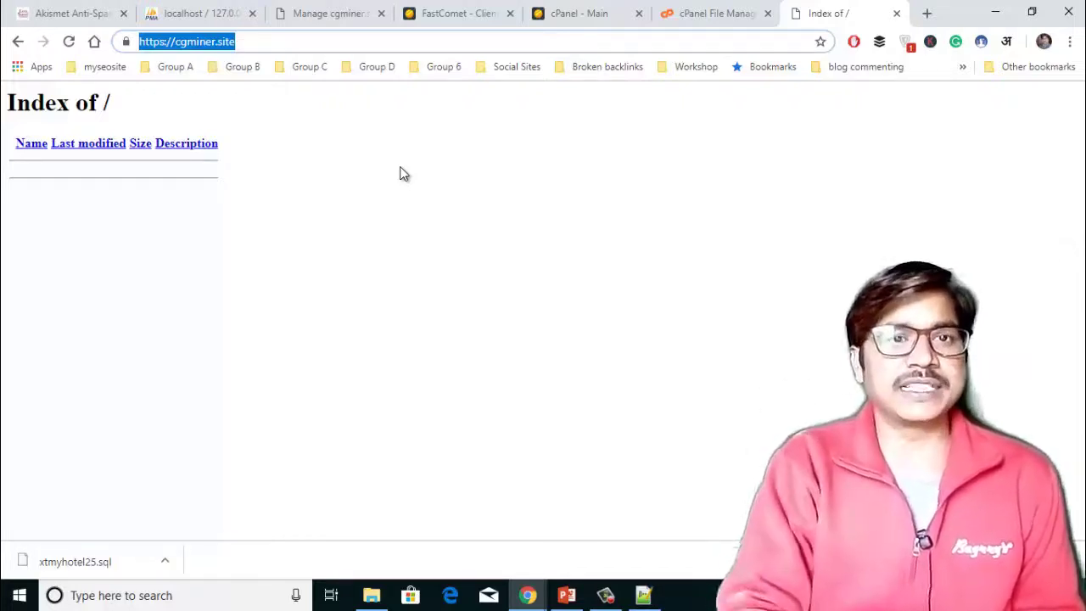
Scroll cPanel's home page to the Databases section and open the MySQL Database Wizard
left_click(560, 15)
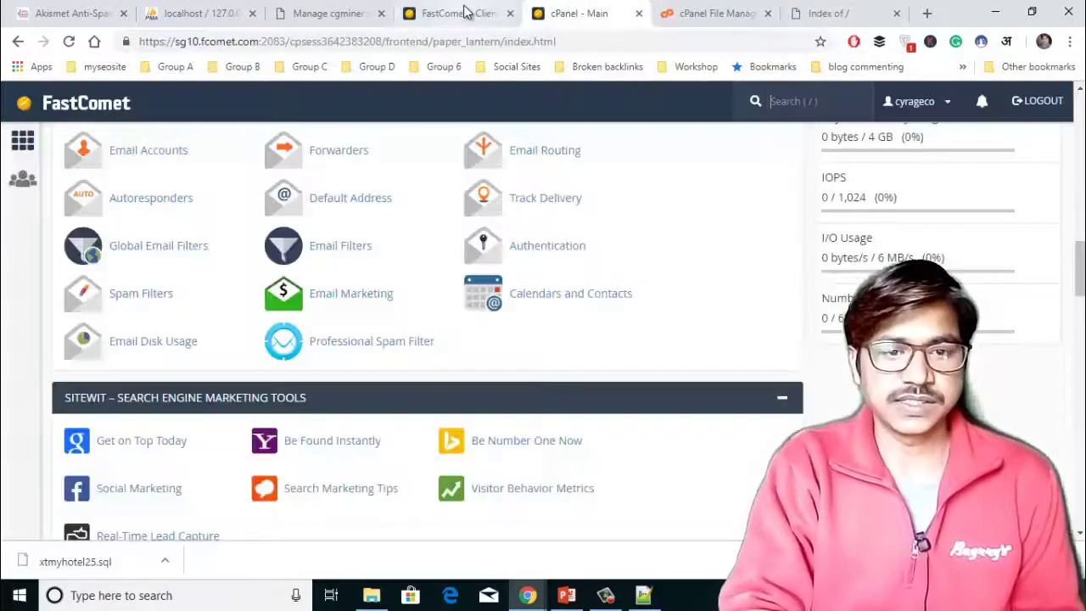
left_click(466, 13)
left_click(577, 15)
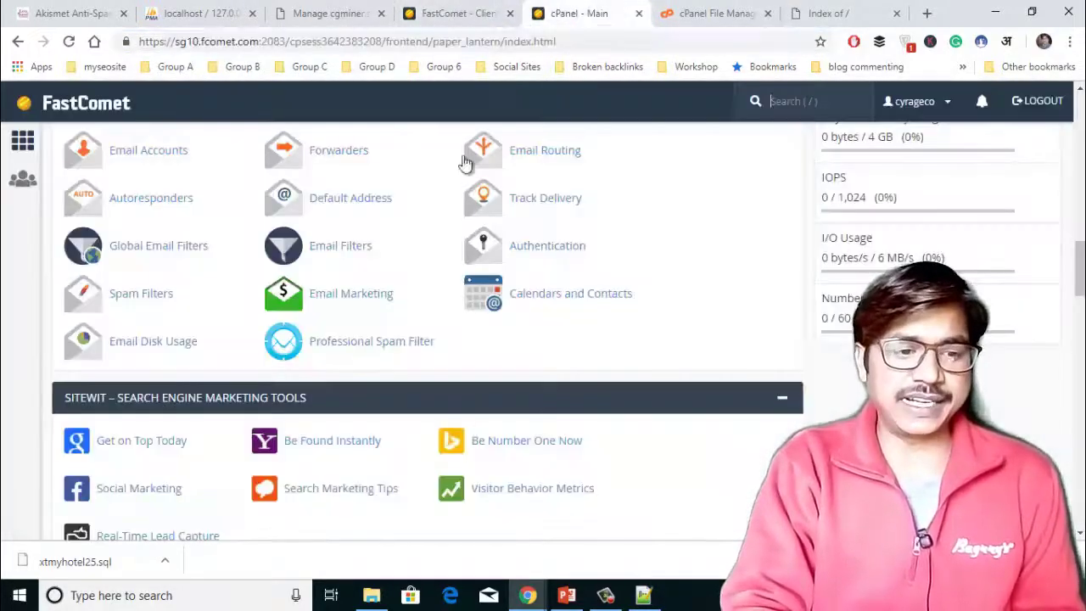
scroll(339, 288, "down", 3)
scroll(337, 287, "down", 6)
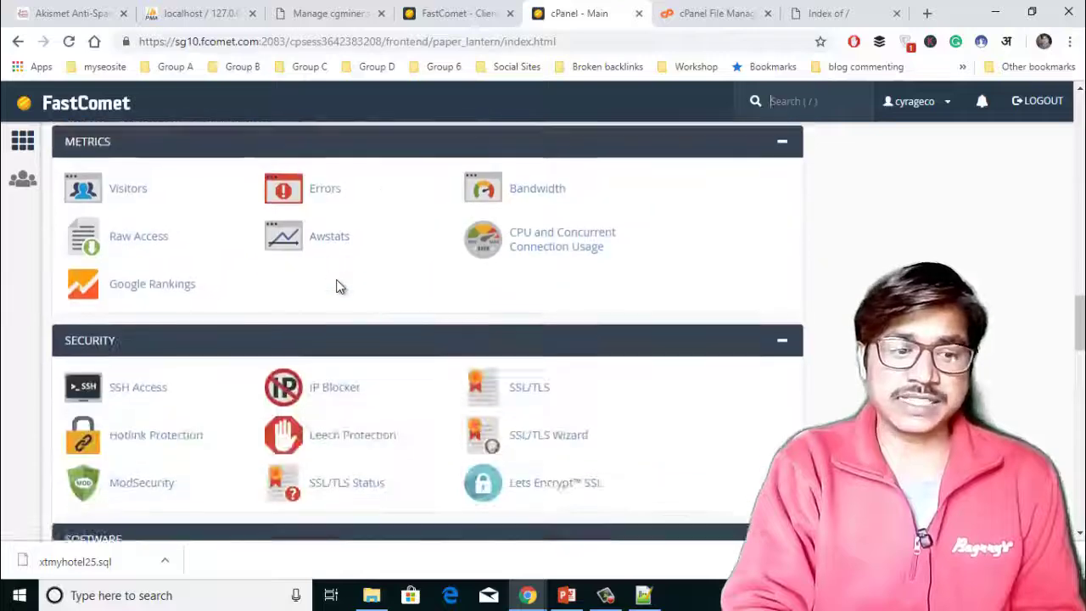
scroll(337, 285, "down", 3)
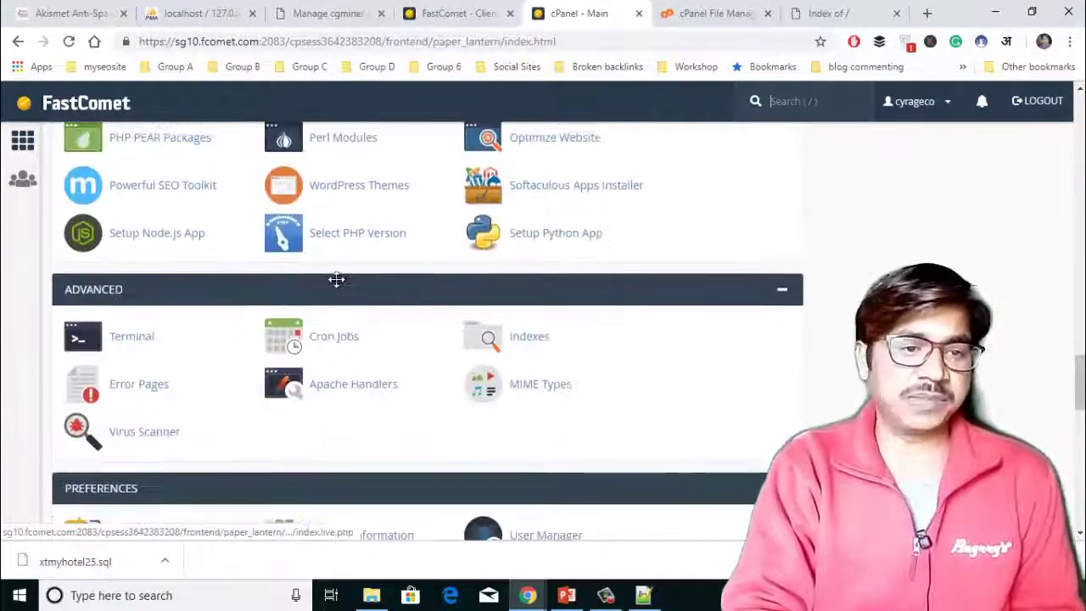
middle_click(383, 317)
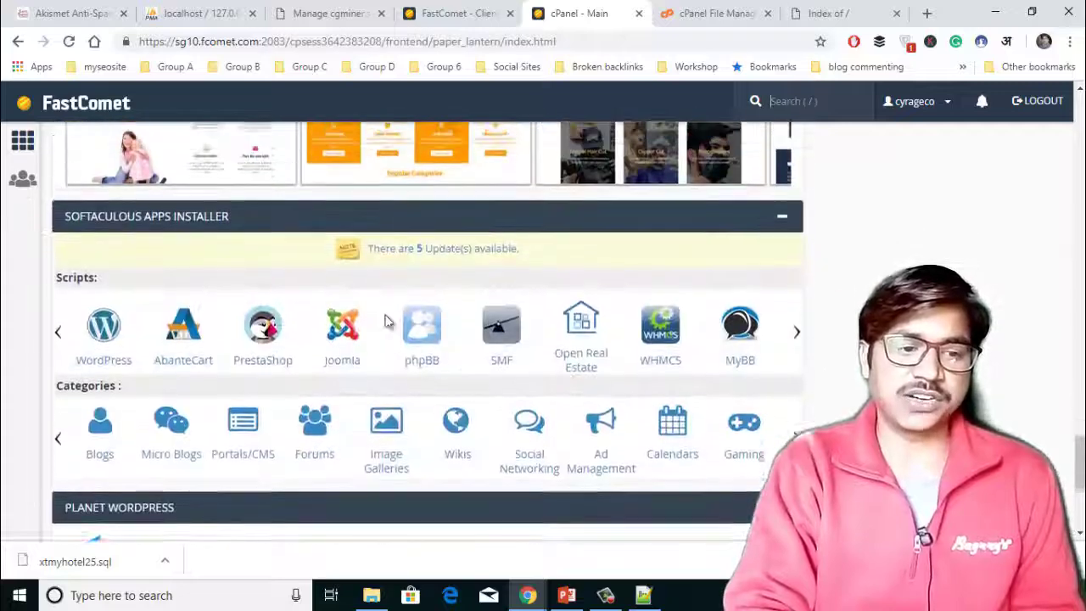
scroll(386, 319, "up", 12)
scroll(386, 322, "up", 10)
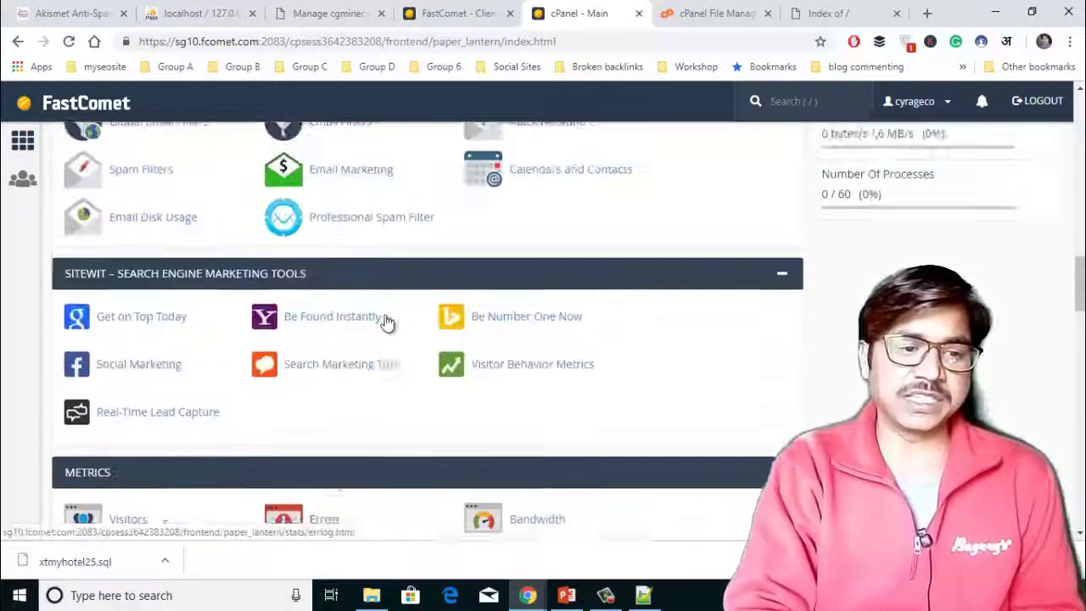
scroll(386, 322, "up", 5)
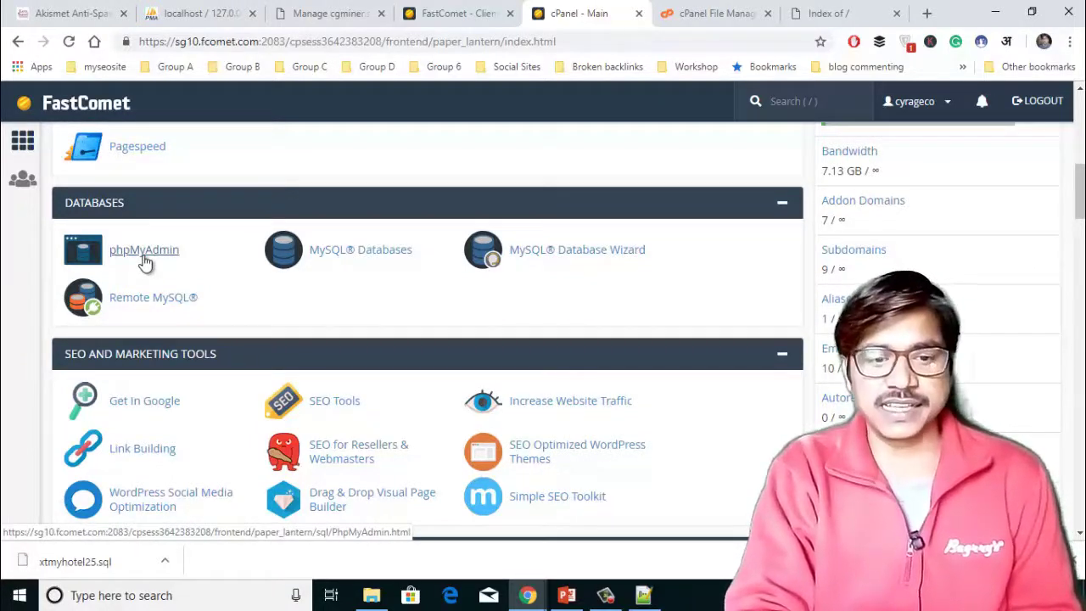
left_click(560, 259)
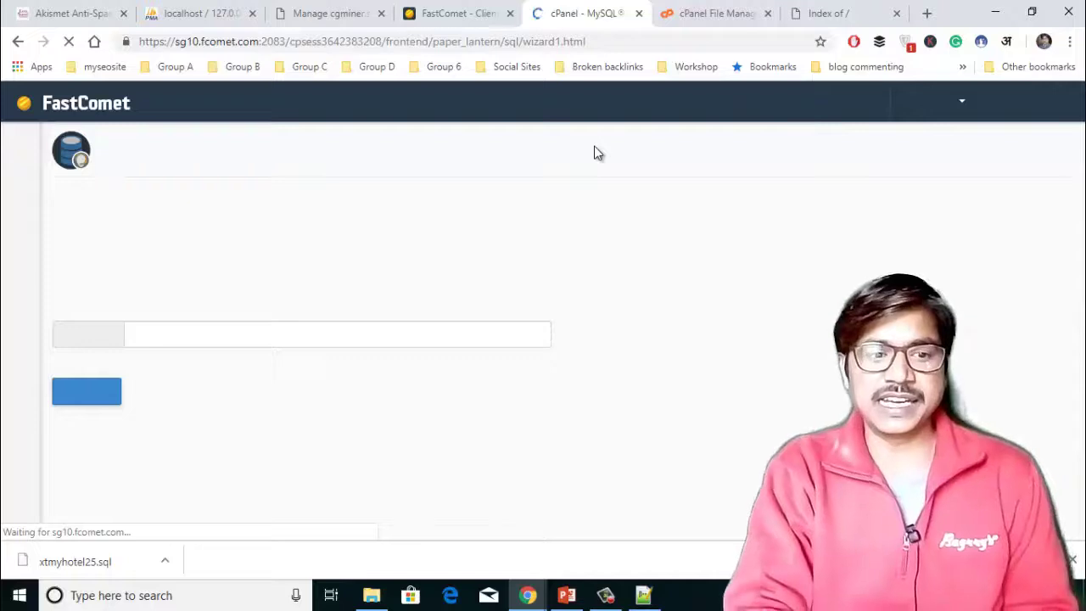
Create database cyrageco_xtmyhotel25 using the copied SQL file name and advance to Step 2
left_click(184, 334)
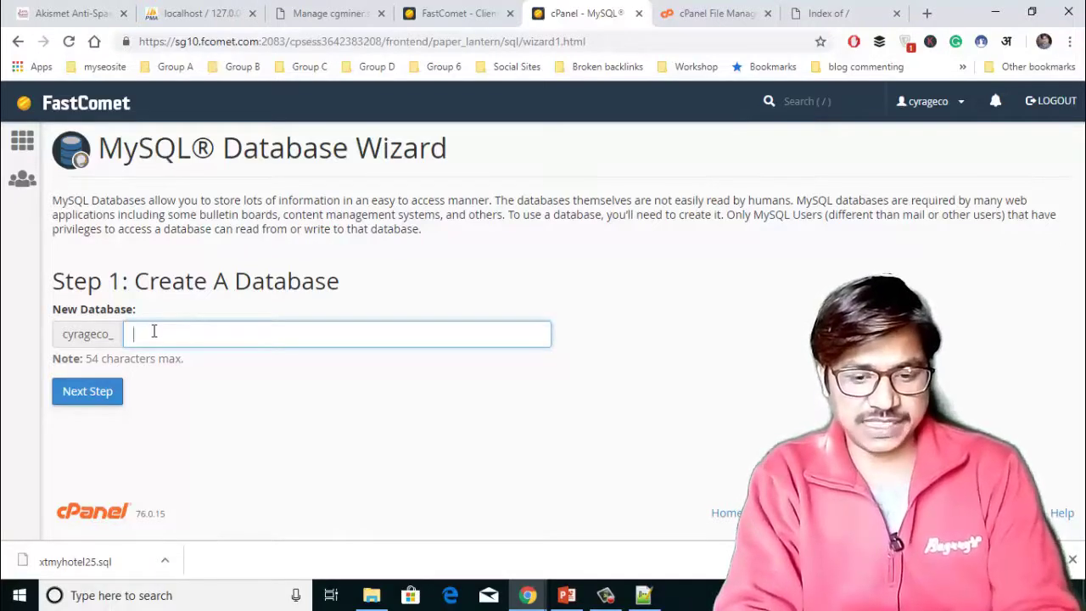
key("alt+Tab")
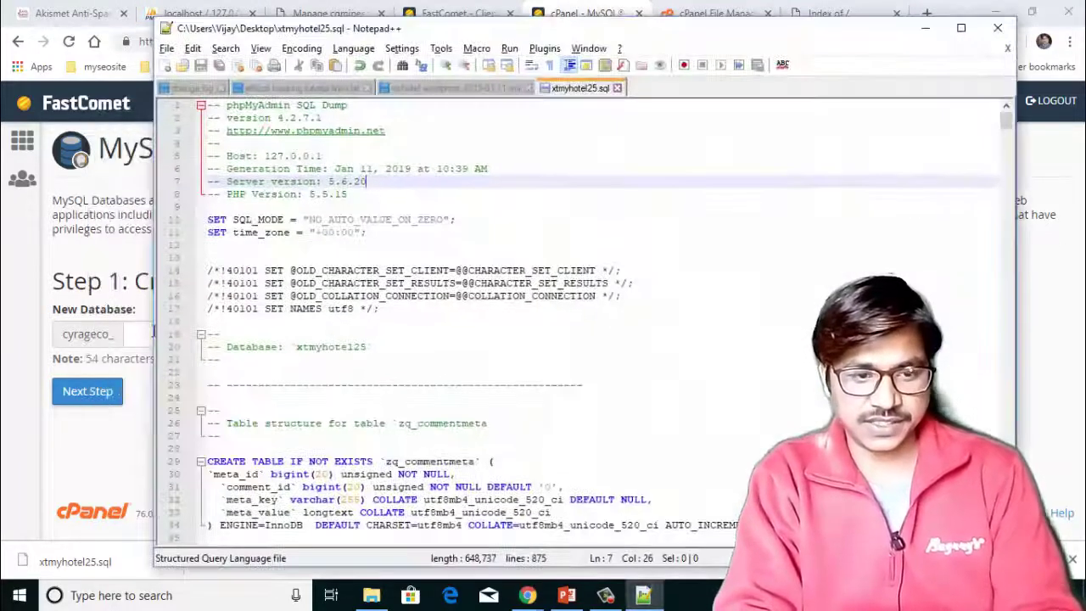
key("super+d")
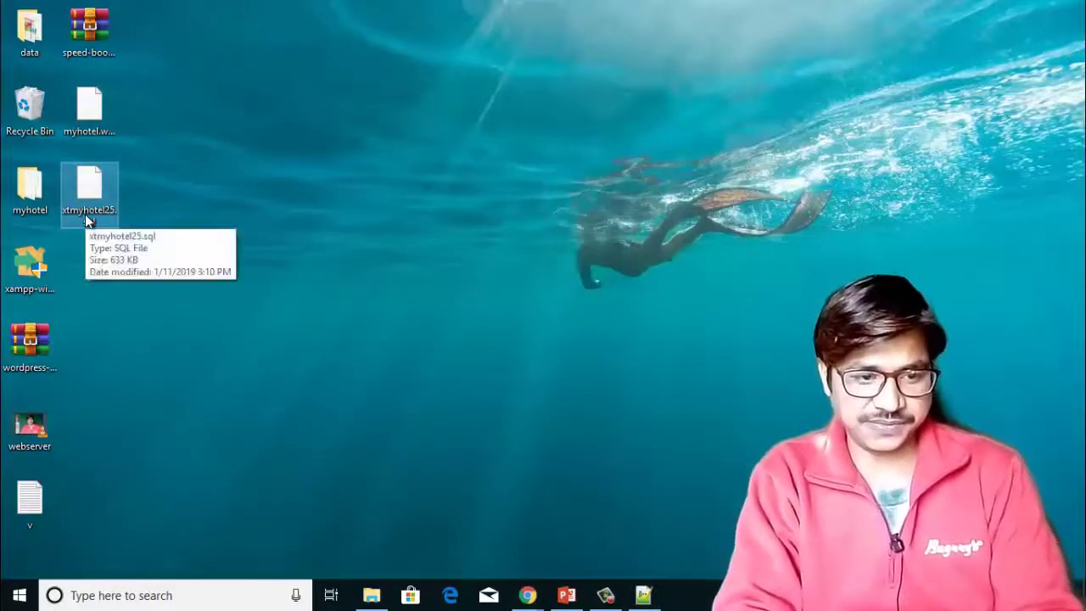
key("F2")
key("ctrl+c")
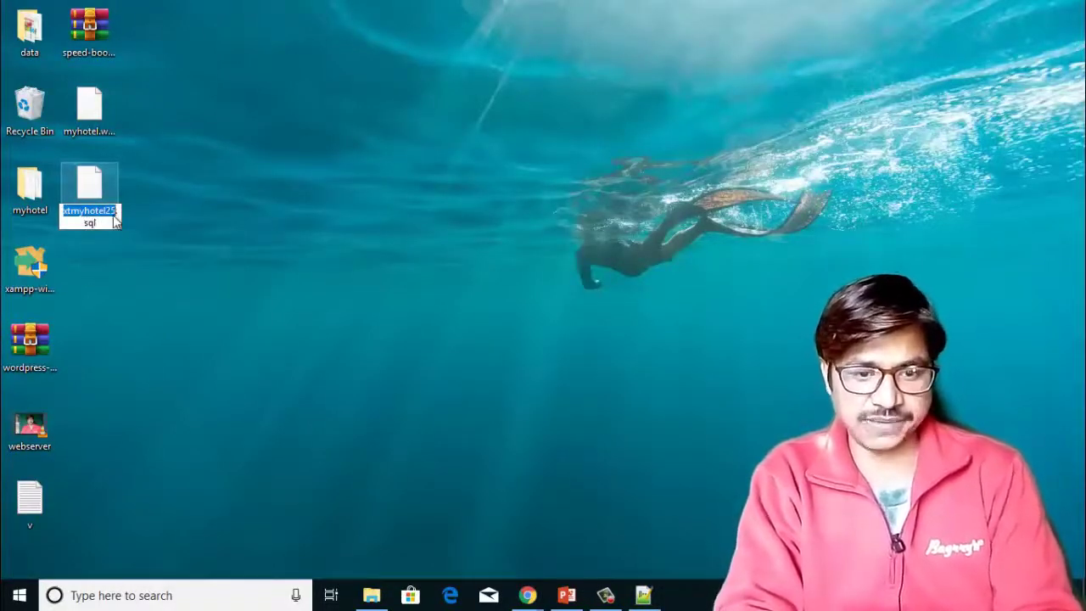
key("alt+Tab")
key("alt+Tab")
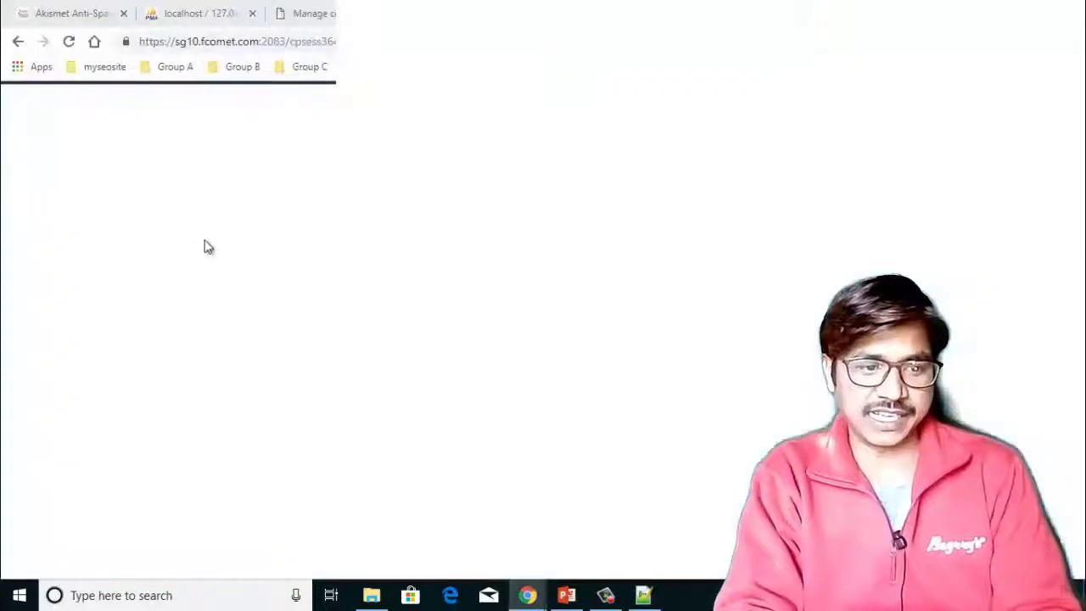
key("ctrl+v")
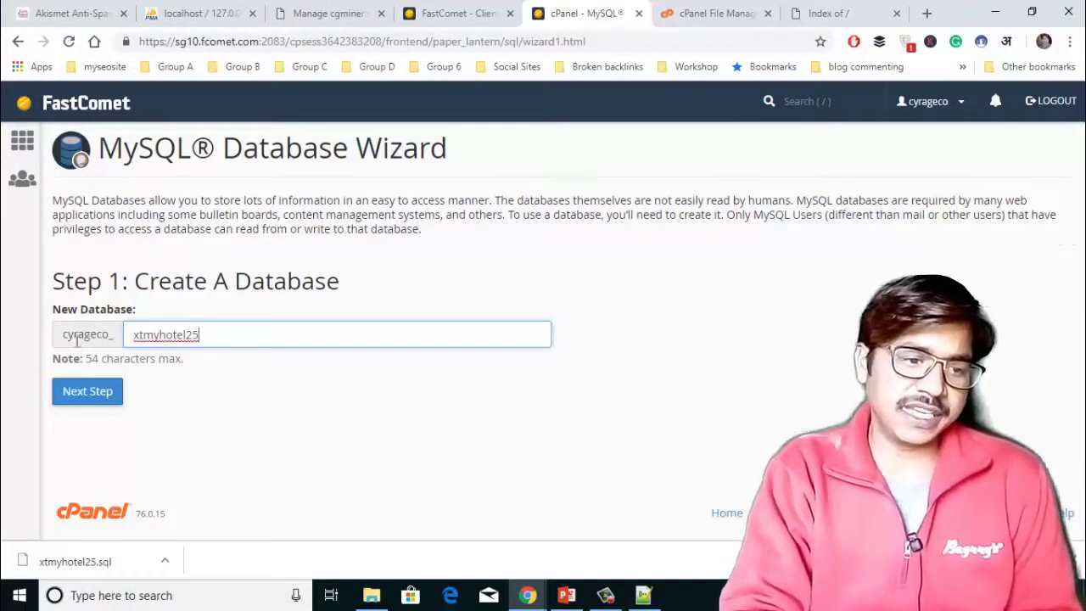
left_click_drag(66, 334, 114, 342)
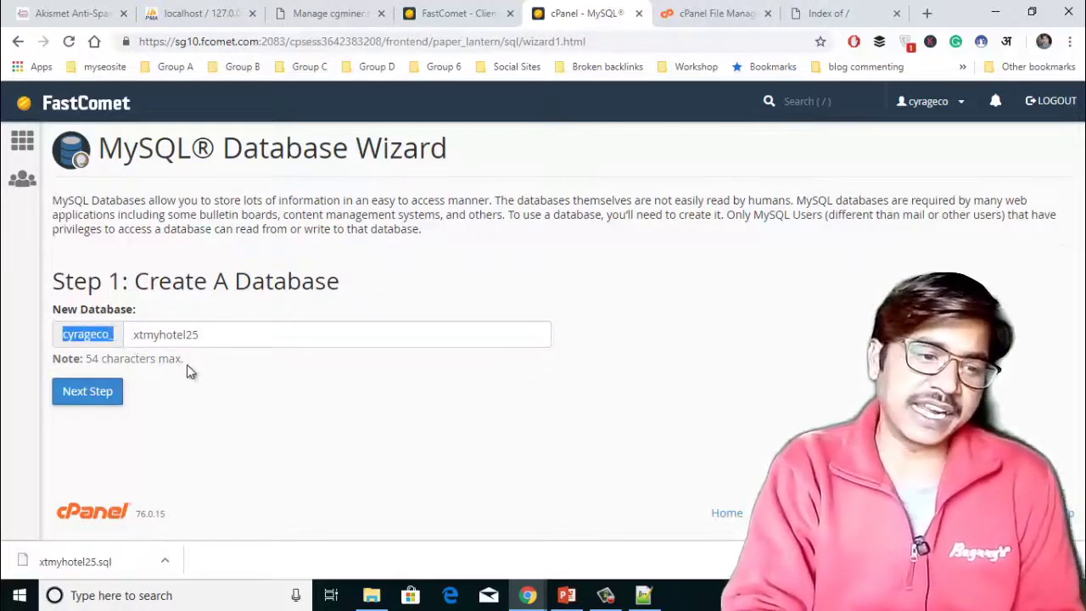
left_click(135, 336)
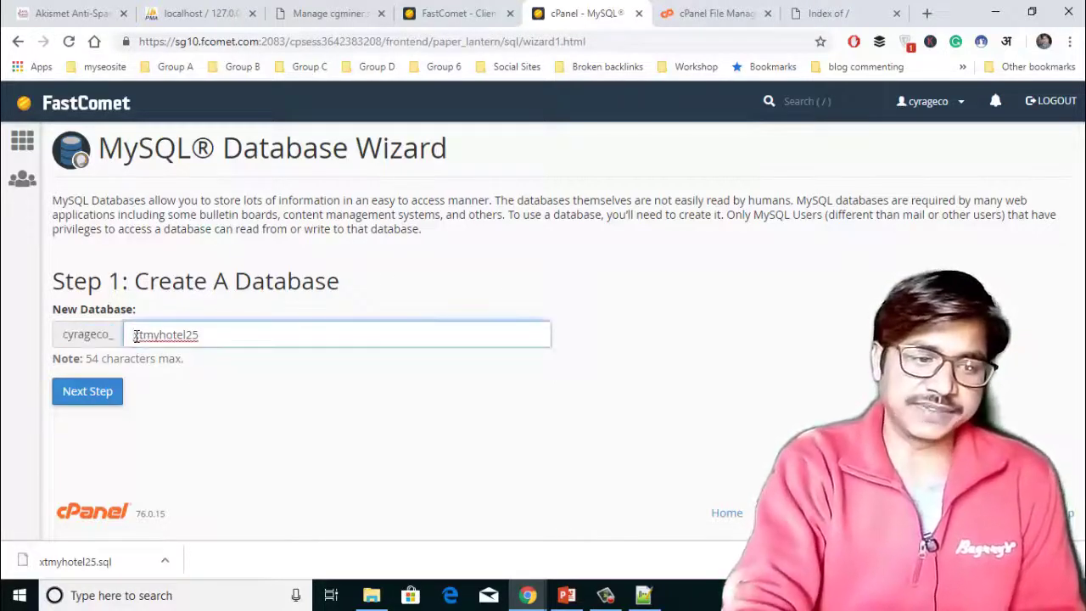
left_click(93, 392)
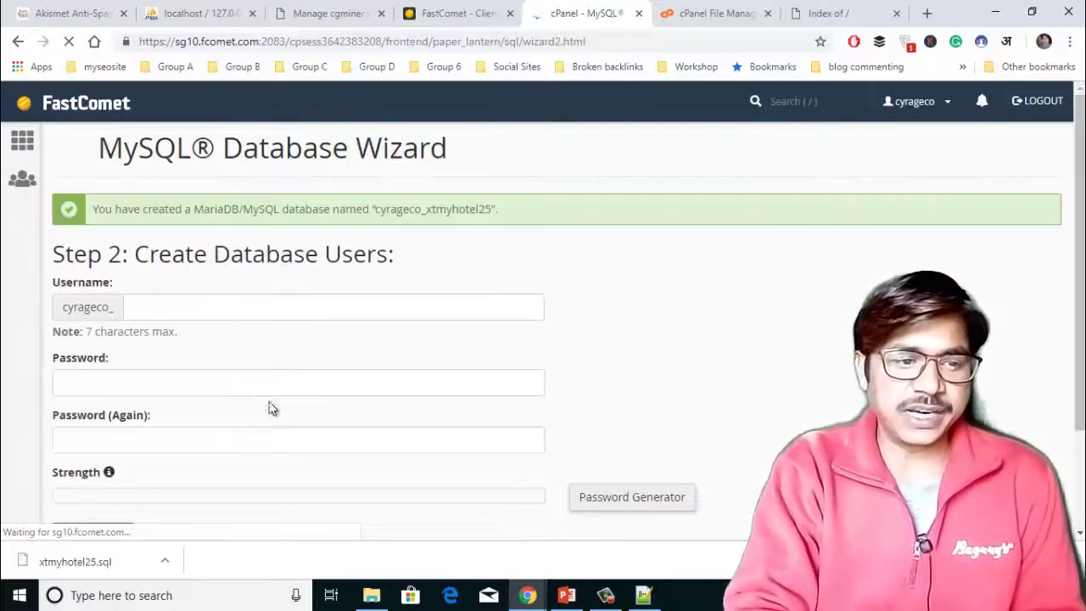
Check which users can access the xtmyhotel25 database in the local phpMyAdmin Privileges tab
left_click(165, 310)
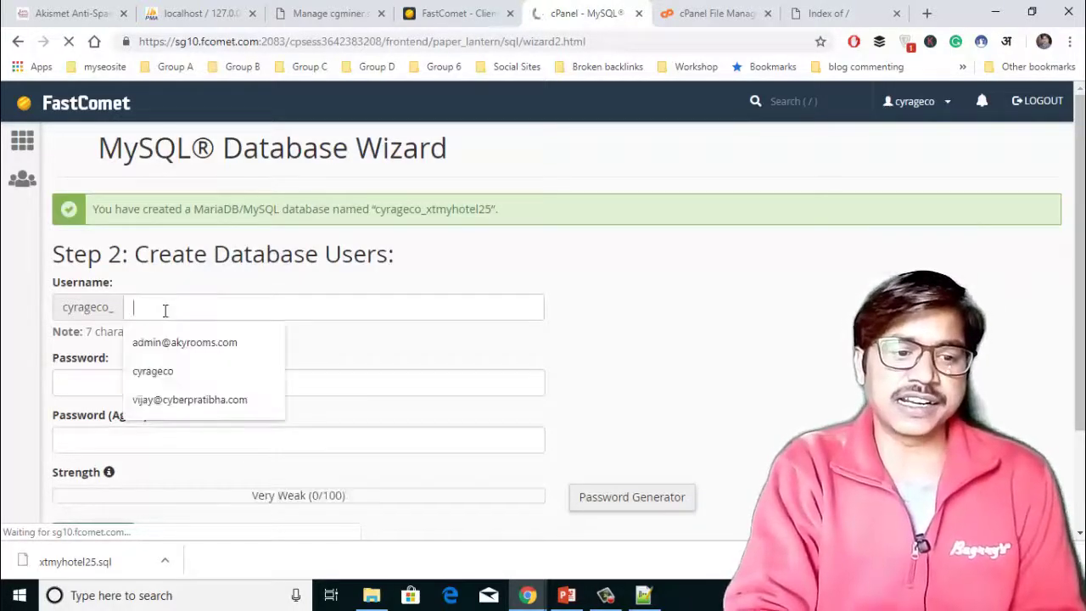
left_click(212, 15)
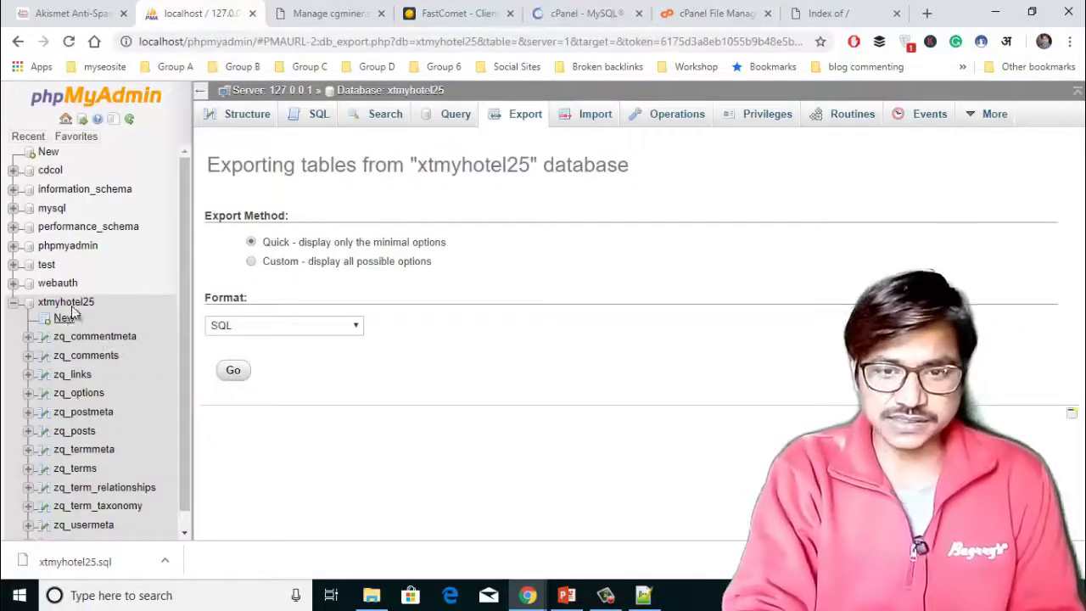
left_click(766, 121)
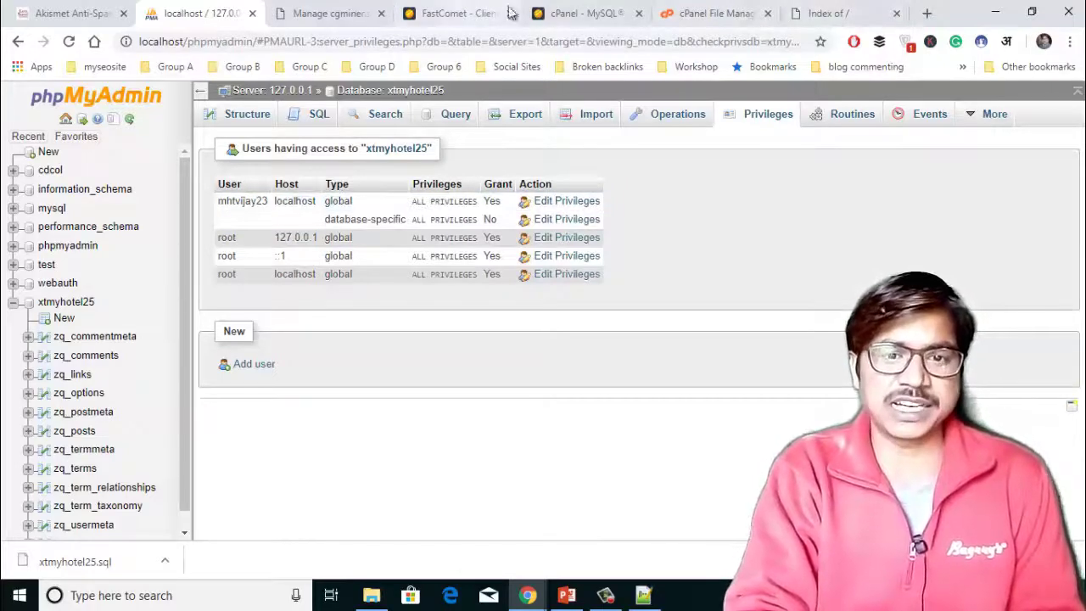
left_click(594, 15)
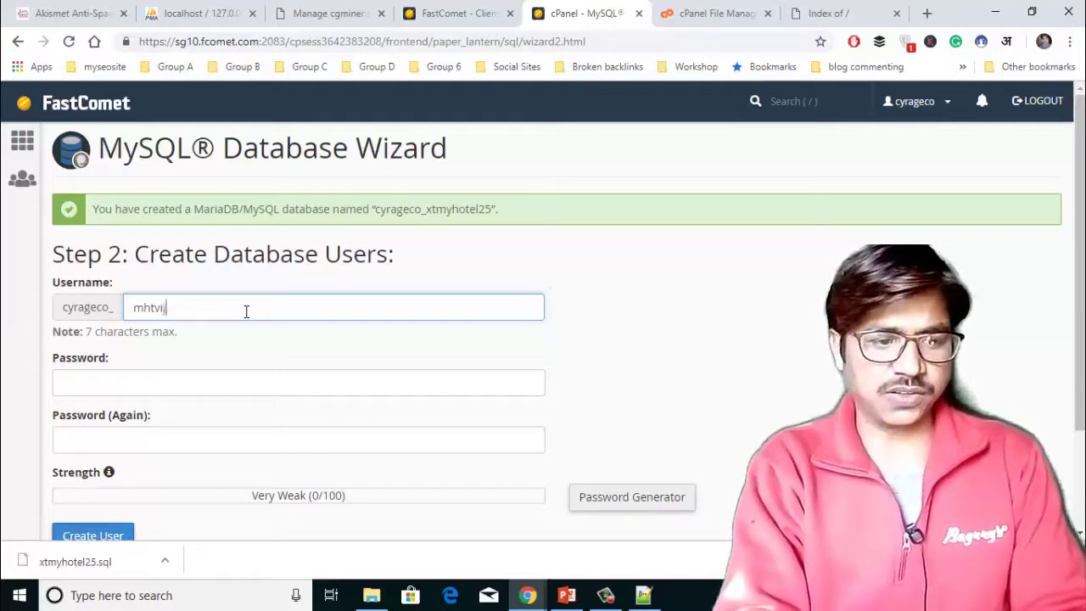
Enter username cyrageco_mht23 and the same Very Strong password in both password fields
key("BackSpace")
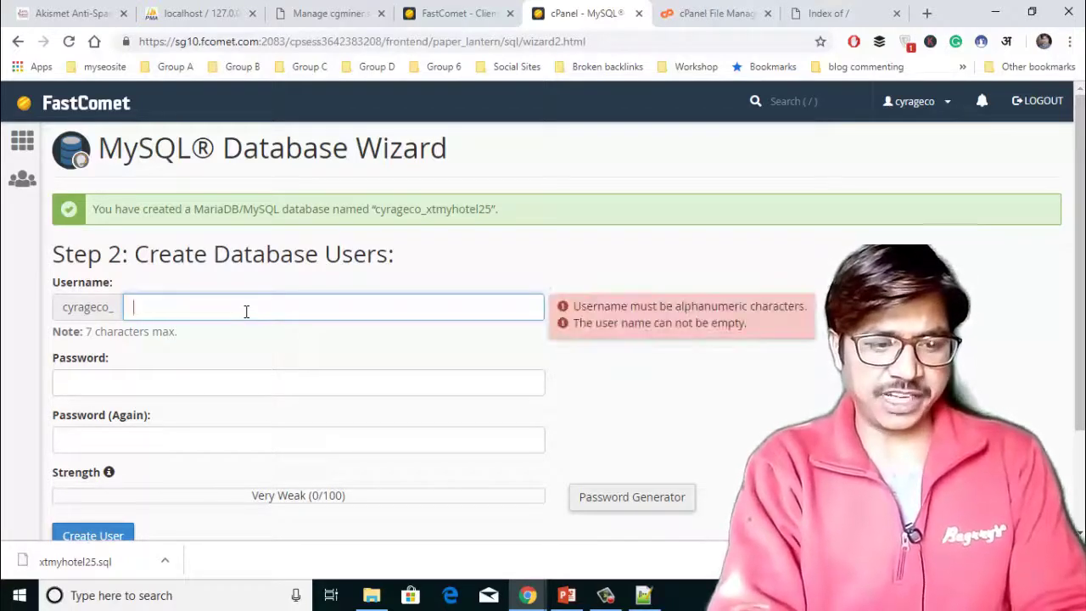
type("mht23")
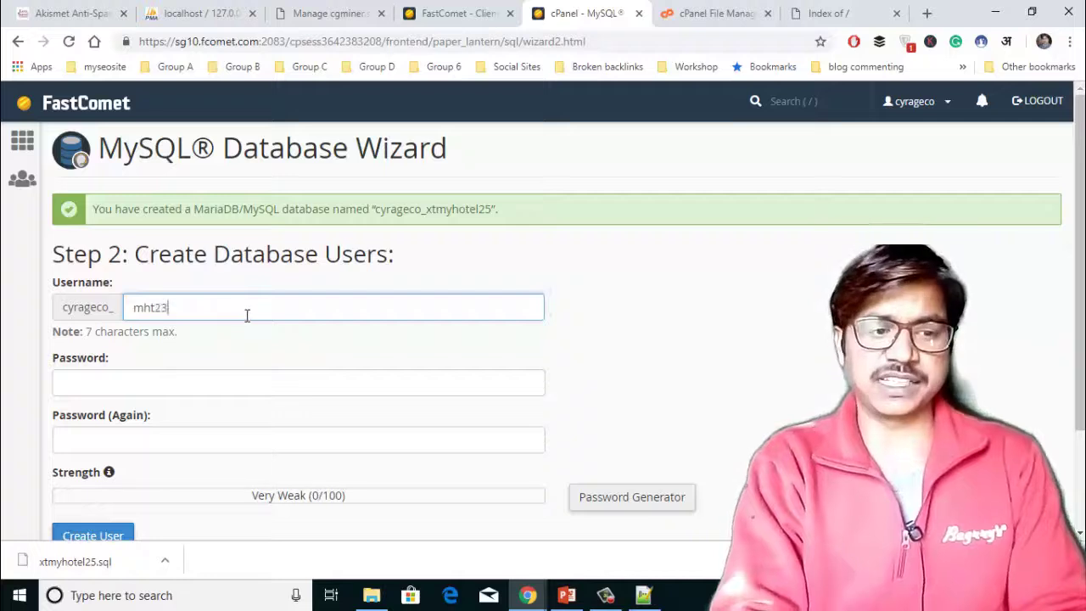
left_click(141, 378)
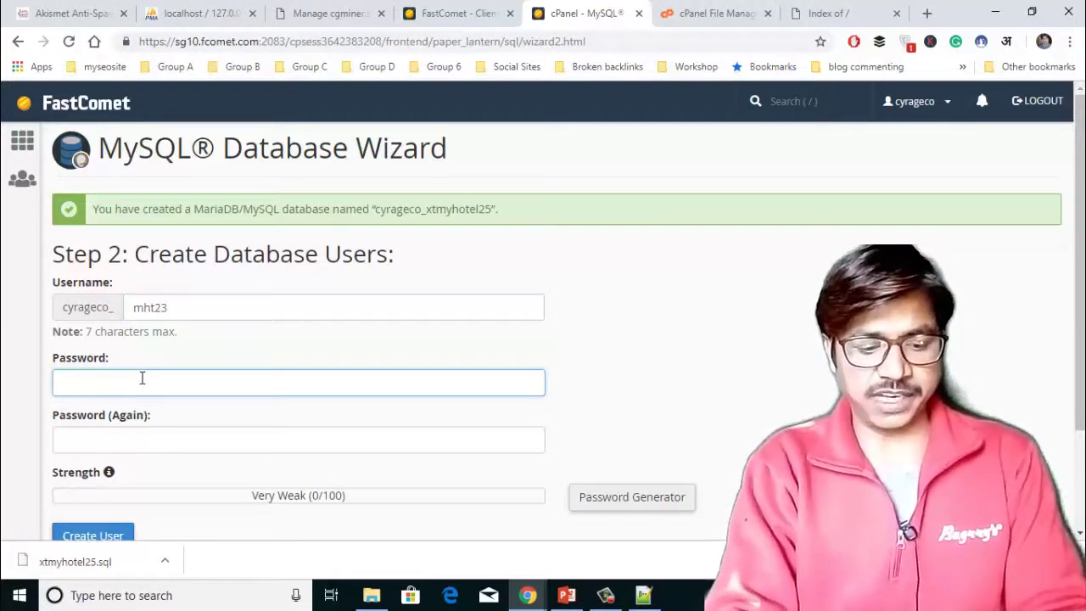
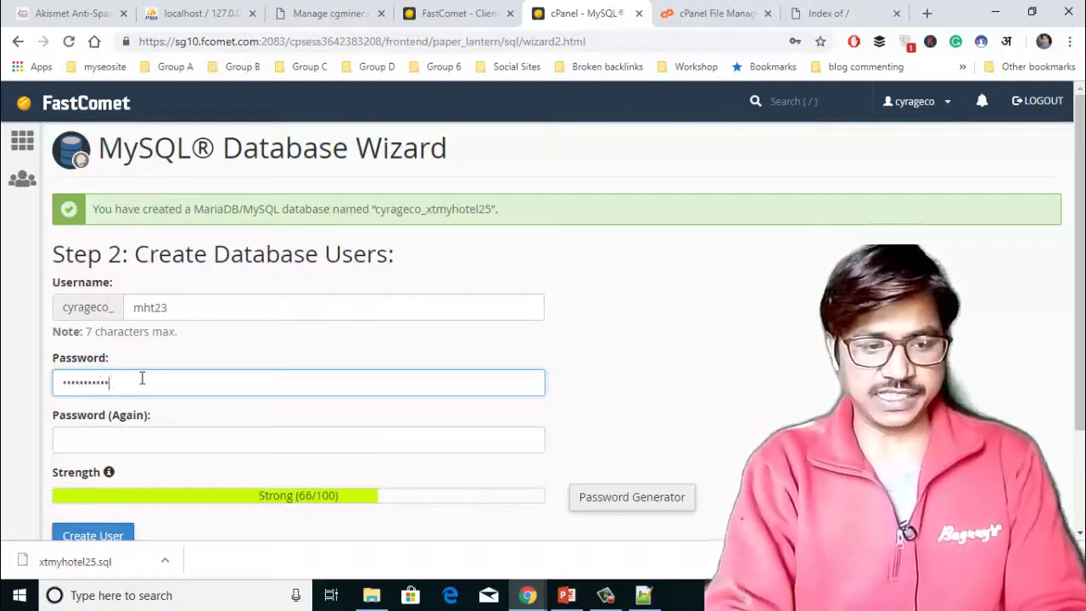
key("Tab")
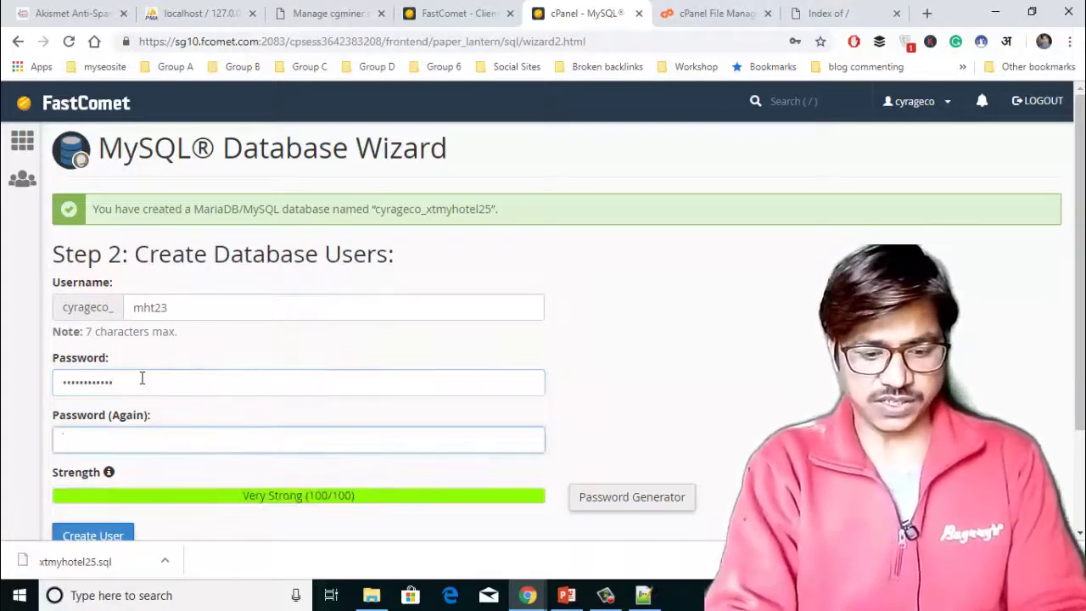
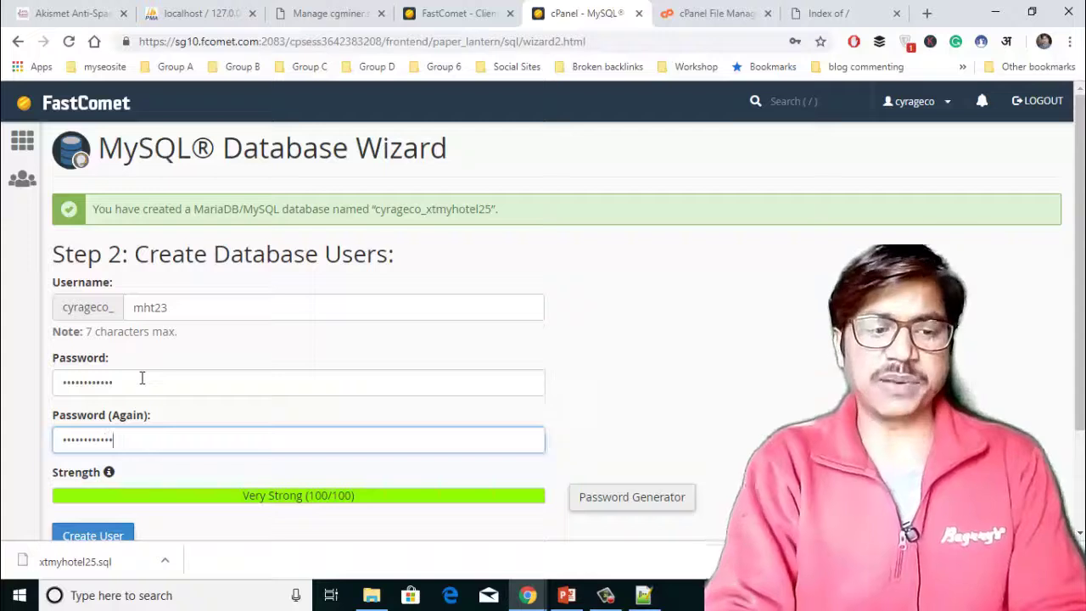
scroll(310, 407, "down", 2)
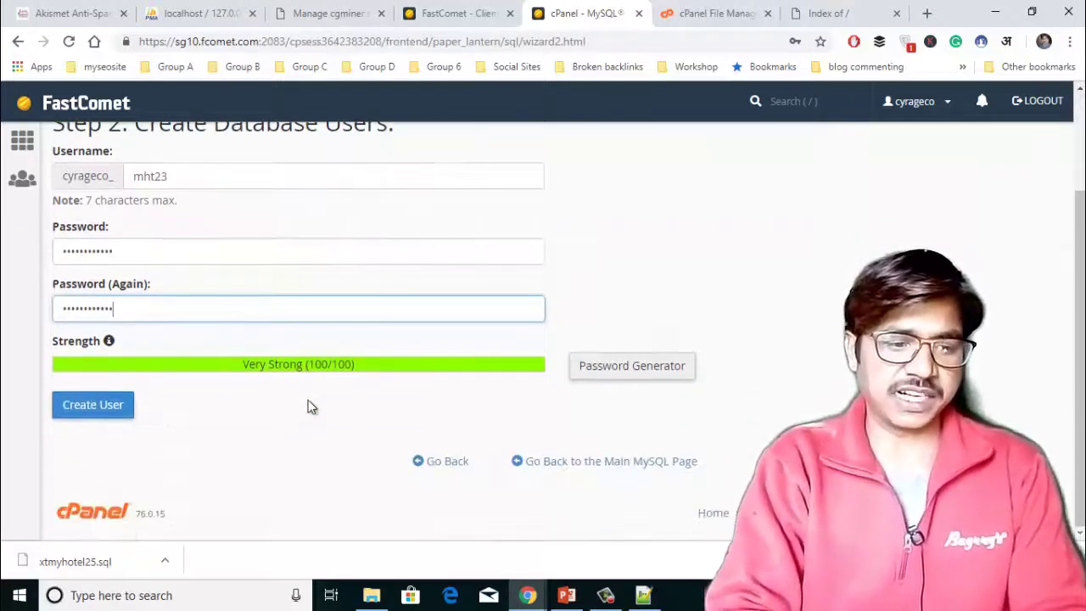
Create the user and save the new user and database names in Notepad
left_click(115, 421)
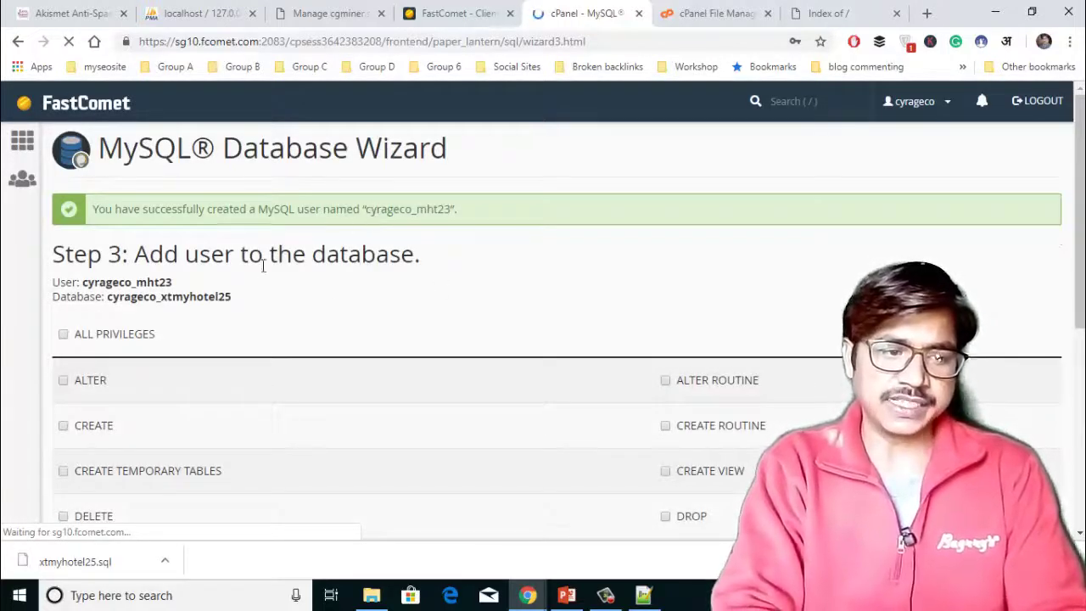
left_click_drag(54, 282, 249, 302)
key("ctrl+c")
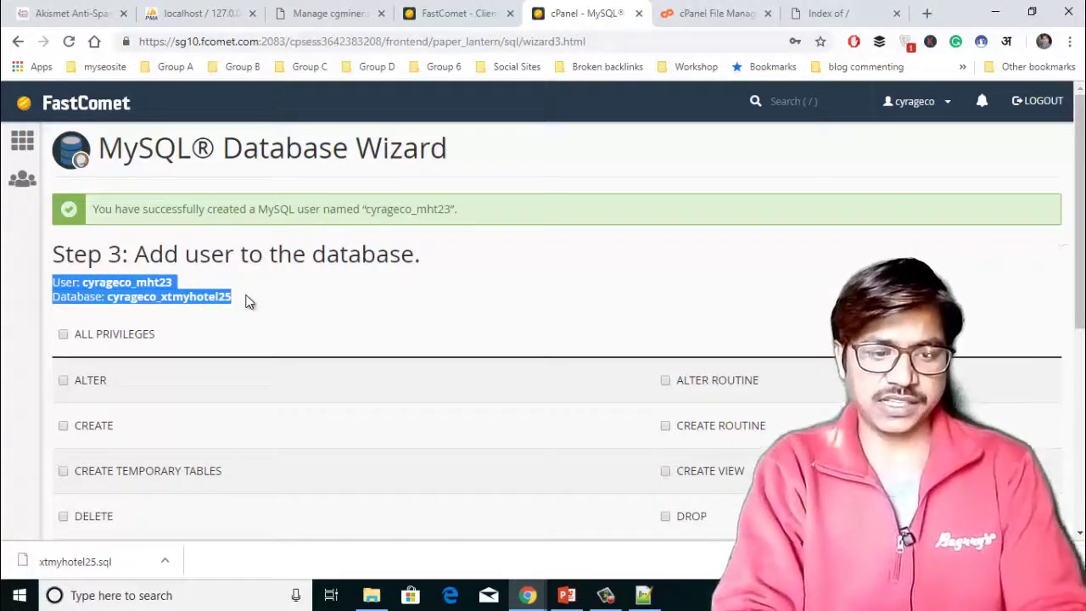
key("super+r")
type("note")
key("Down")
key("Return")
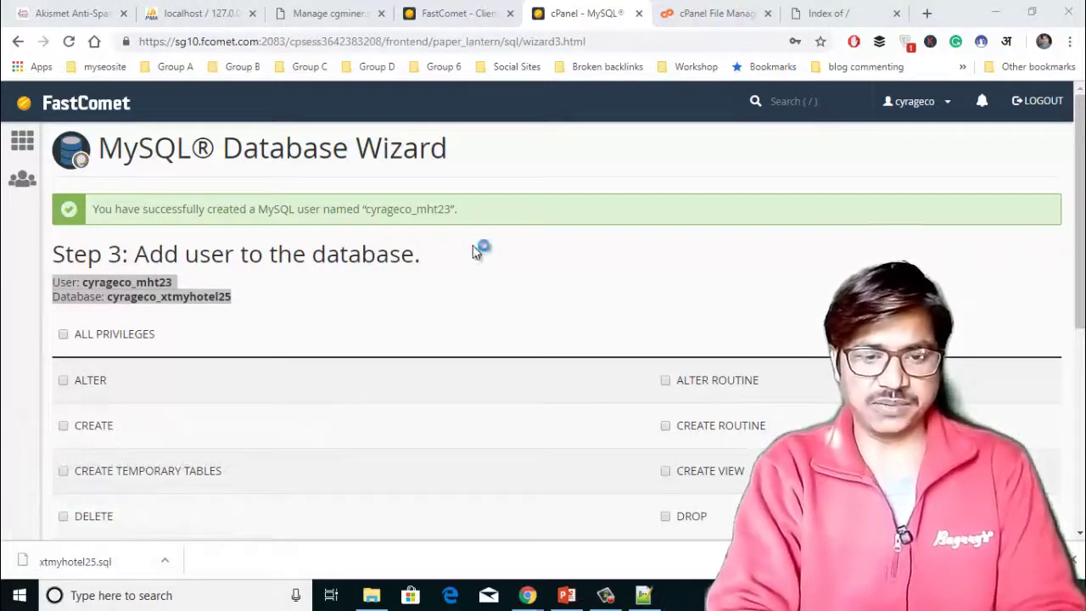
key("ctrl+v")
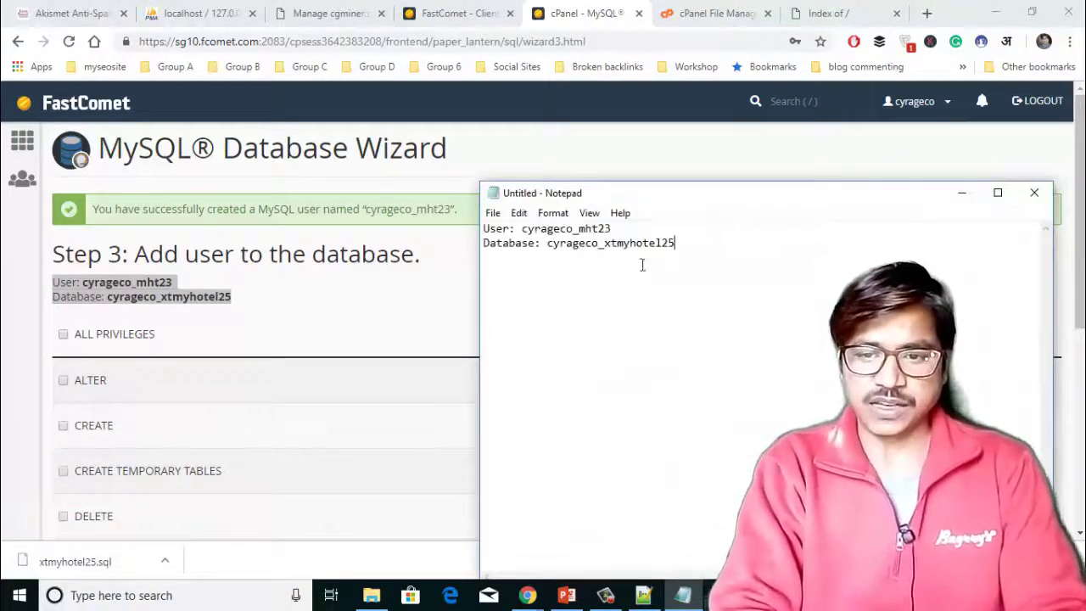
left_click(963, 192)
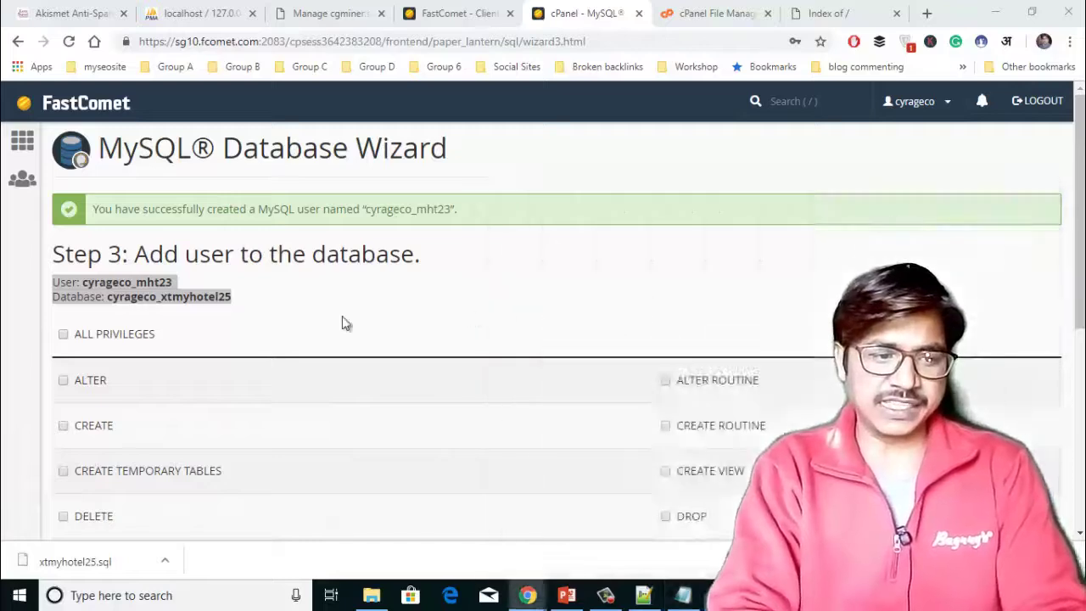
Grant ALL PRIVILEGES on cyrageco_xtmyhotel25 to the user and submit
left_click(65, 335)
scroll(300, 338, "down", 1)
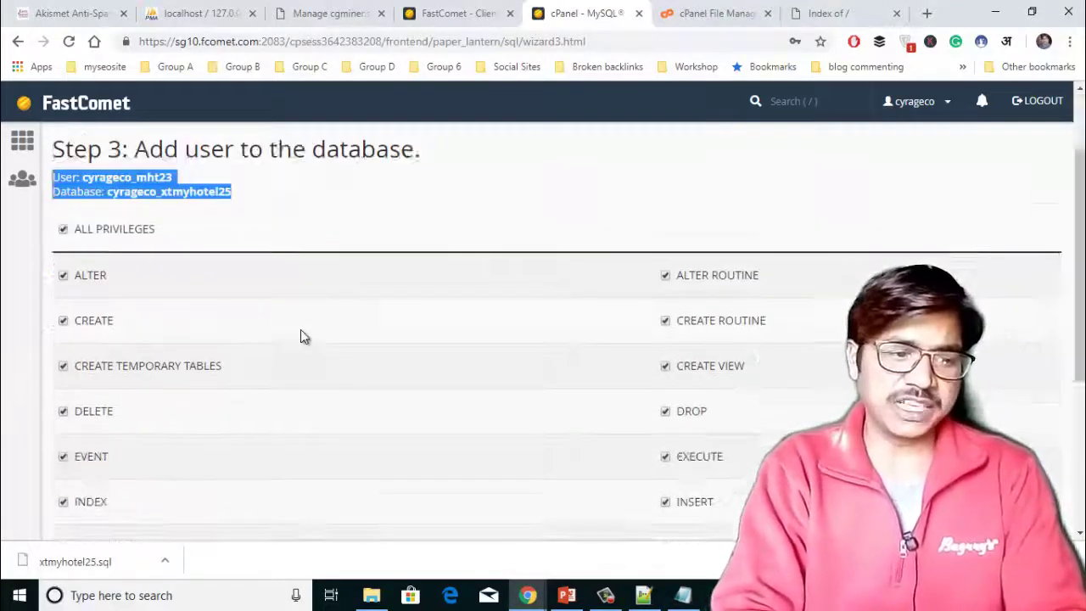
scroll(300, 337, "down", 3)
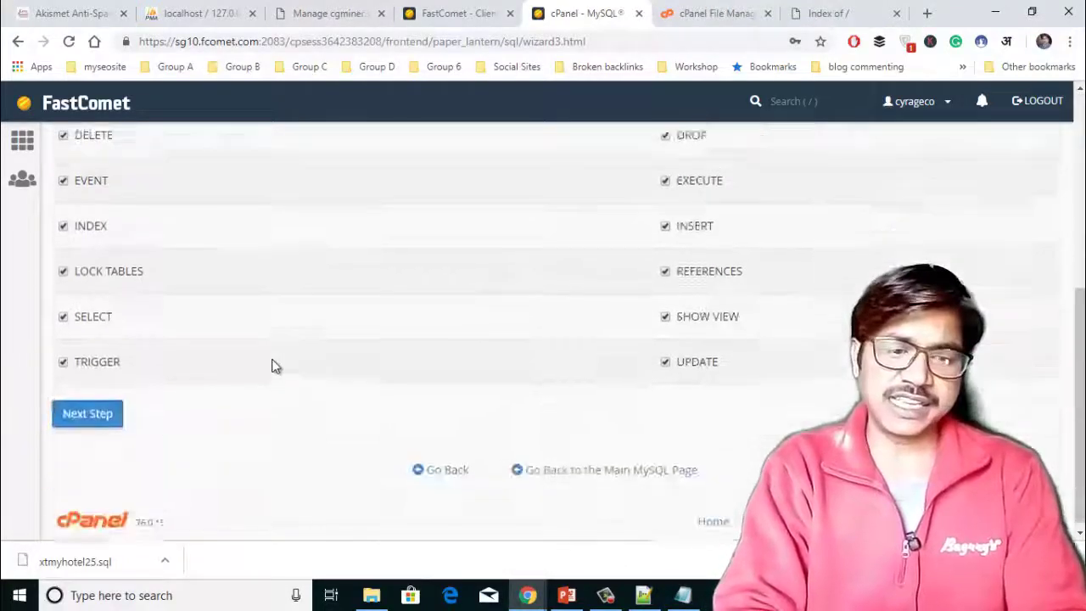
left_click(88, 404)
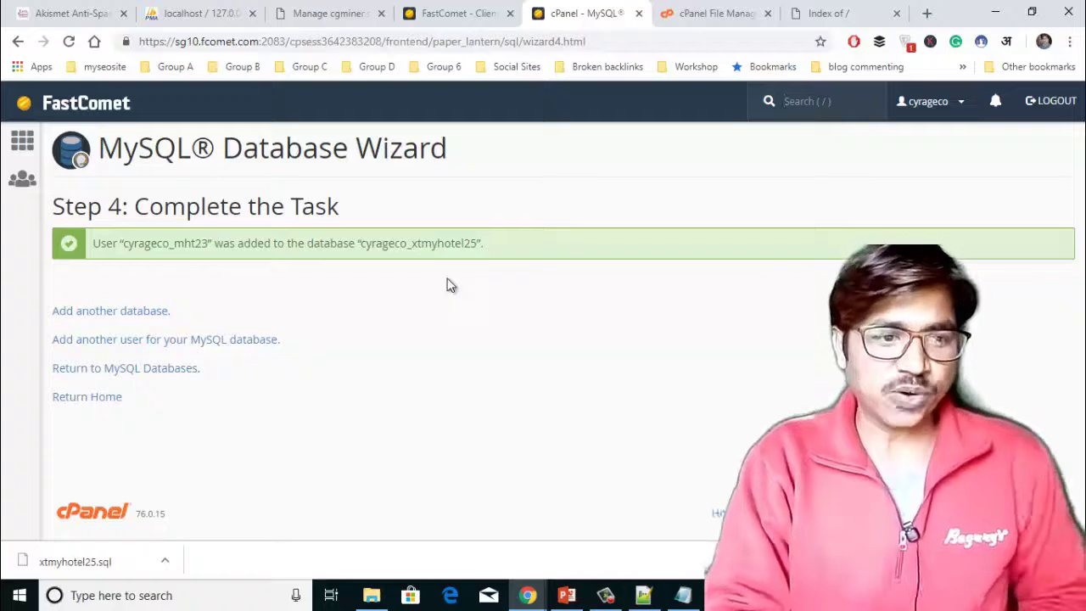
Open phpMyAdmin from the cPanel home Databases section and close the old MySQL tab
left_click(23, 144)
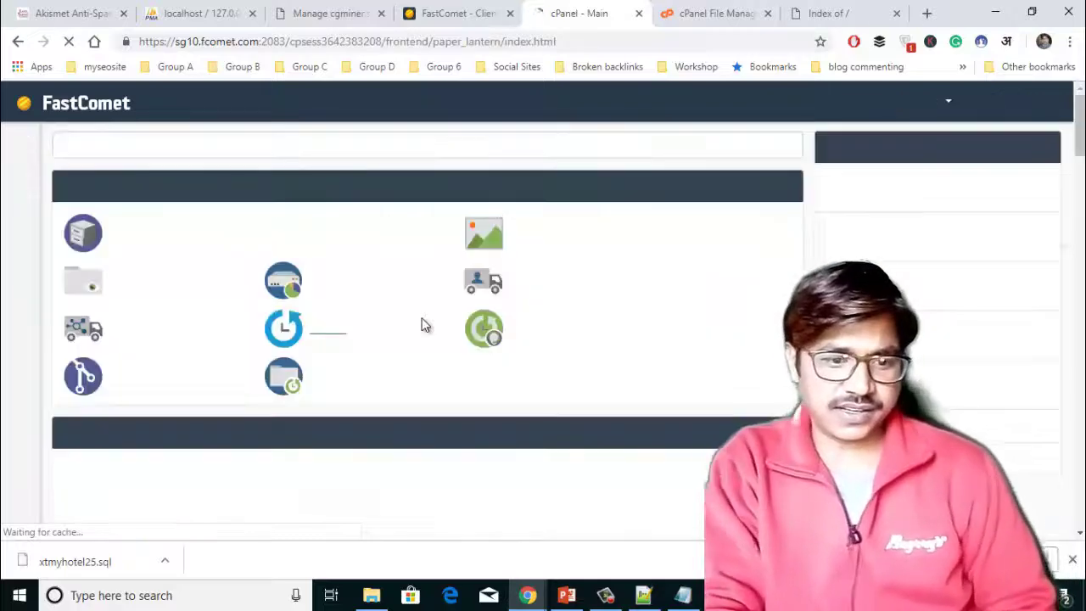
scroll(424, 326, "down", 5)
scroll(424, 326, "down", 2)
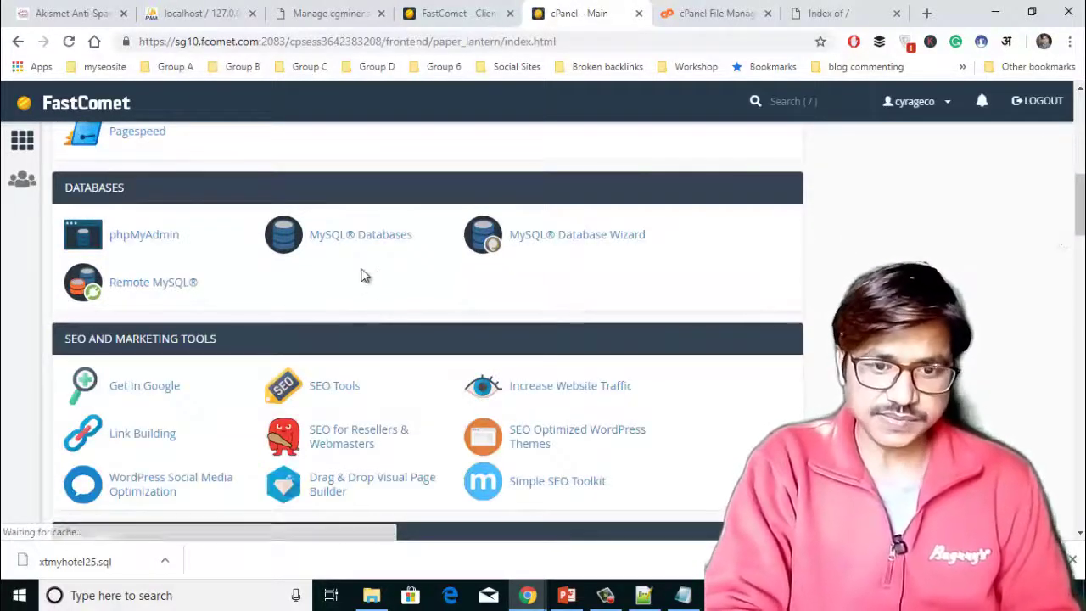
left_click(161, 240)
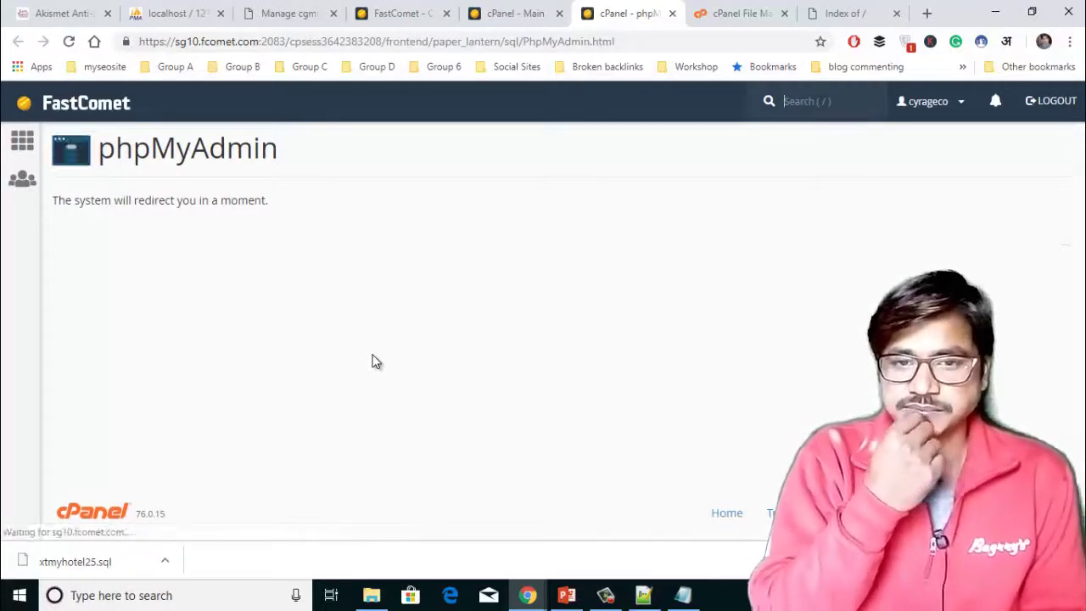
left_click(559, 12)
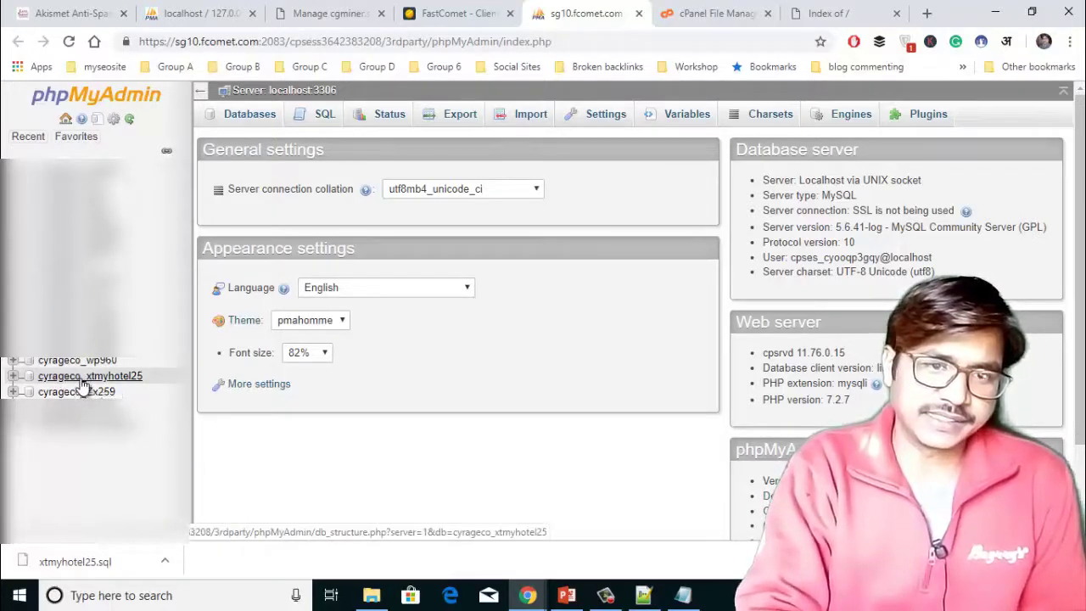
Open cyrageco_xtmyhotel25 in phpMyAdmin, close Notepad++, and copy the database name from Notepad
left_click(82, 379)
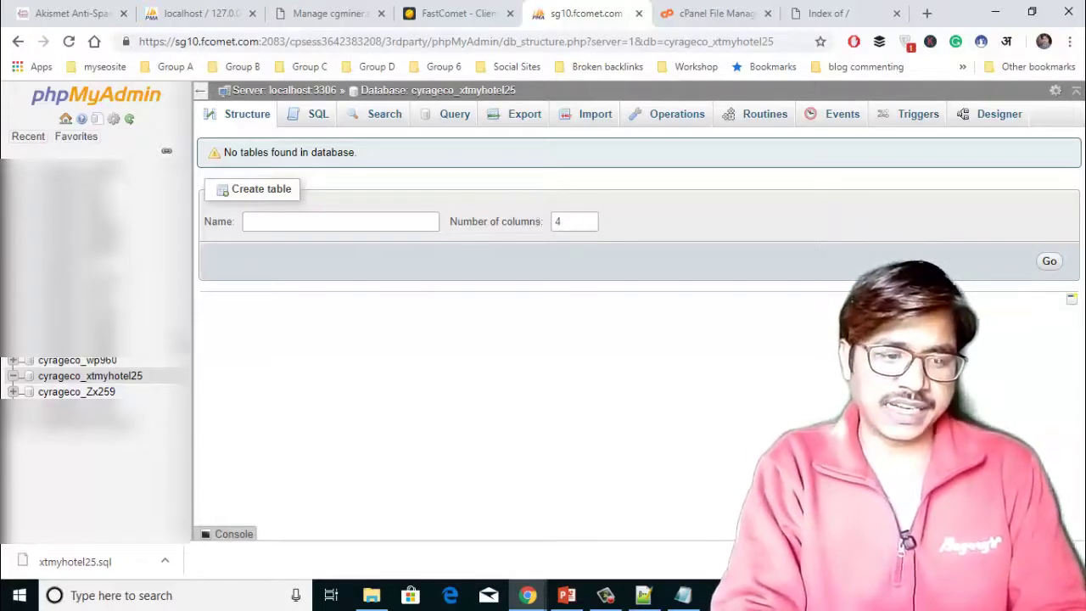
left_click(652, 599)
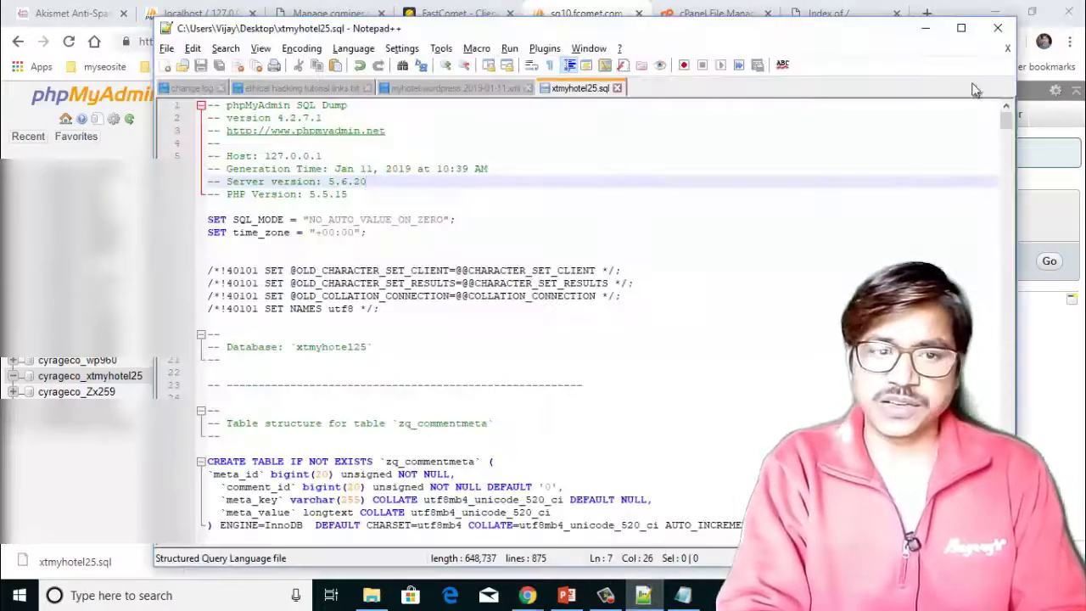
left_click(998, 28)
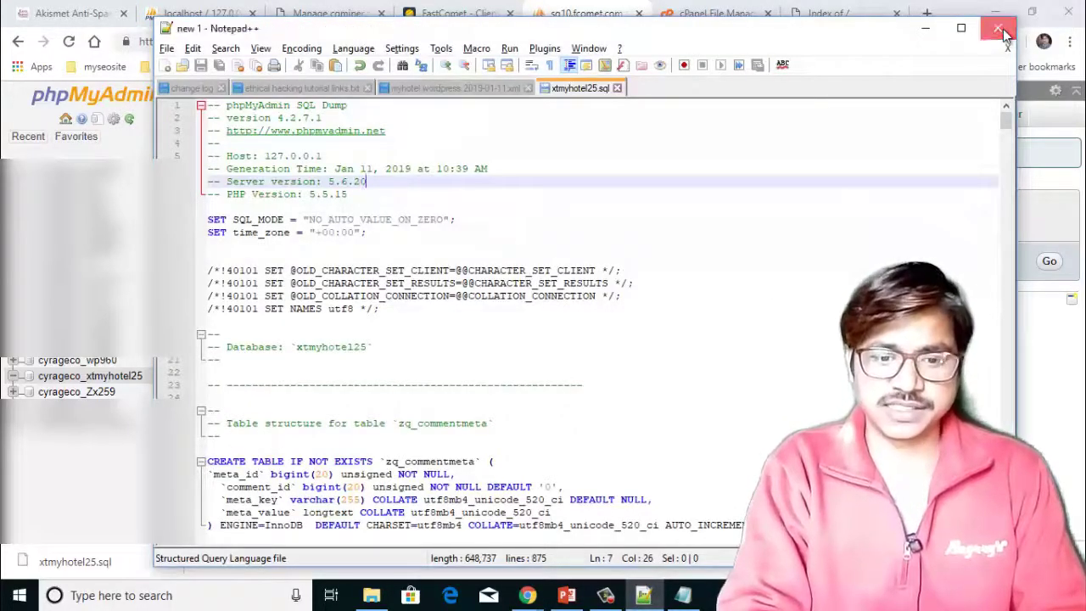
left_click(644, 595)
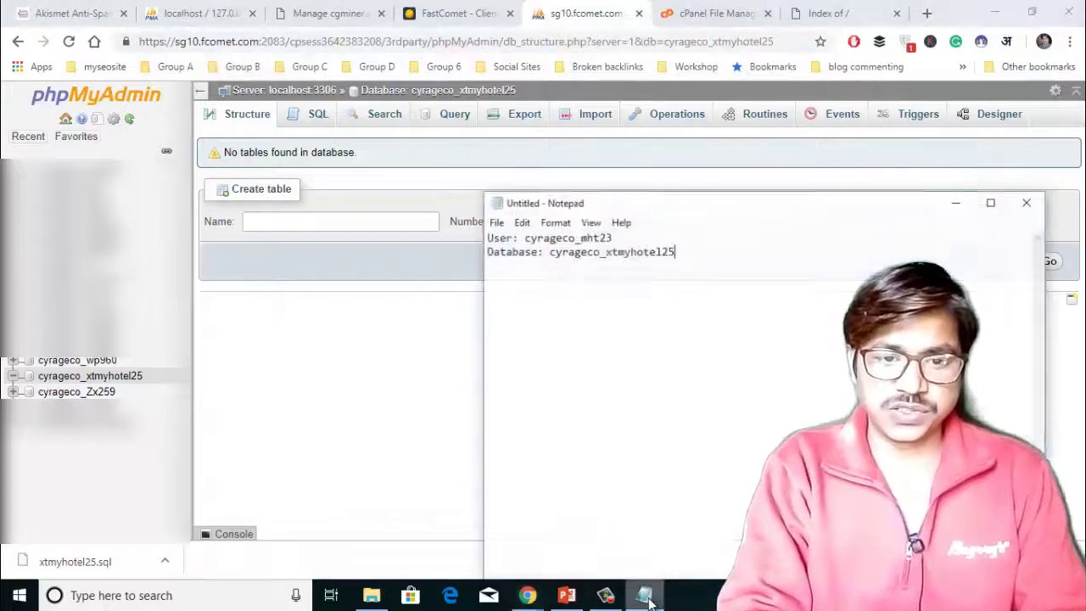
mouse_move(552, 244)
left_mouse_down()
mouse_move(670, 245)
mouse_move(548, 247)
left_mouse_up()
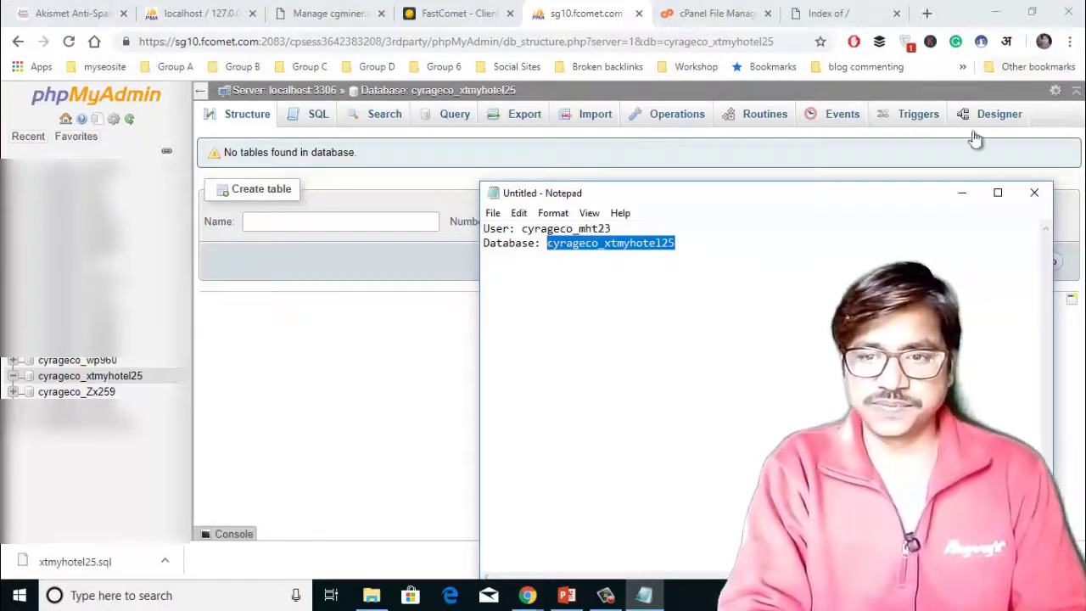
left_click(963, 195)
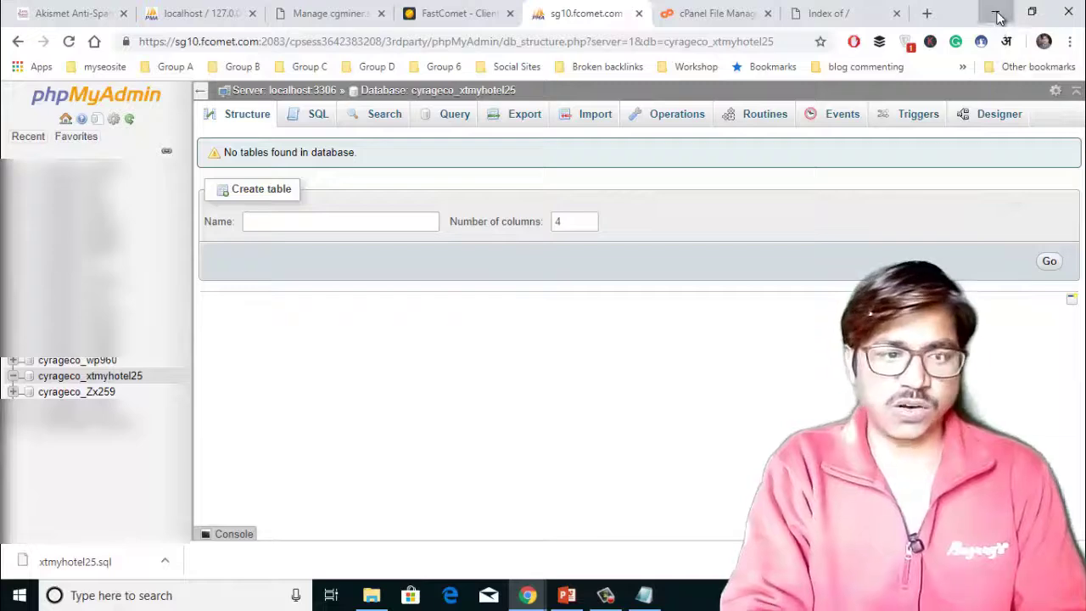
Rename the desktop dump xtmyhotel25.sql to cyrageco_xtmyhotel25.sql
left_click(996, 12)
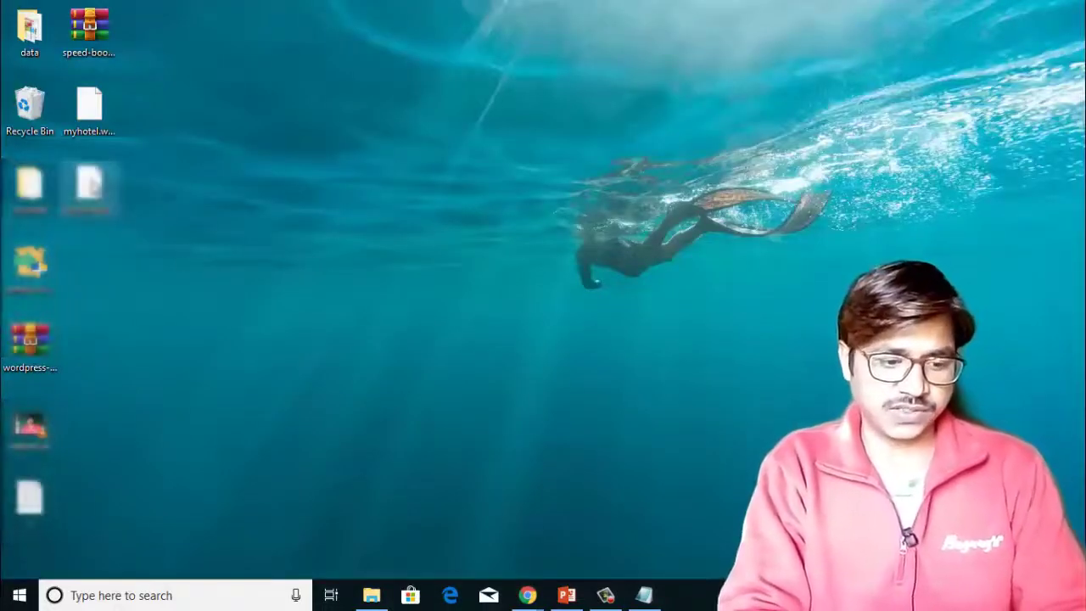
key("F2")
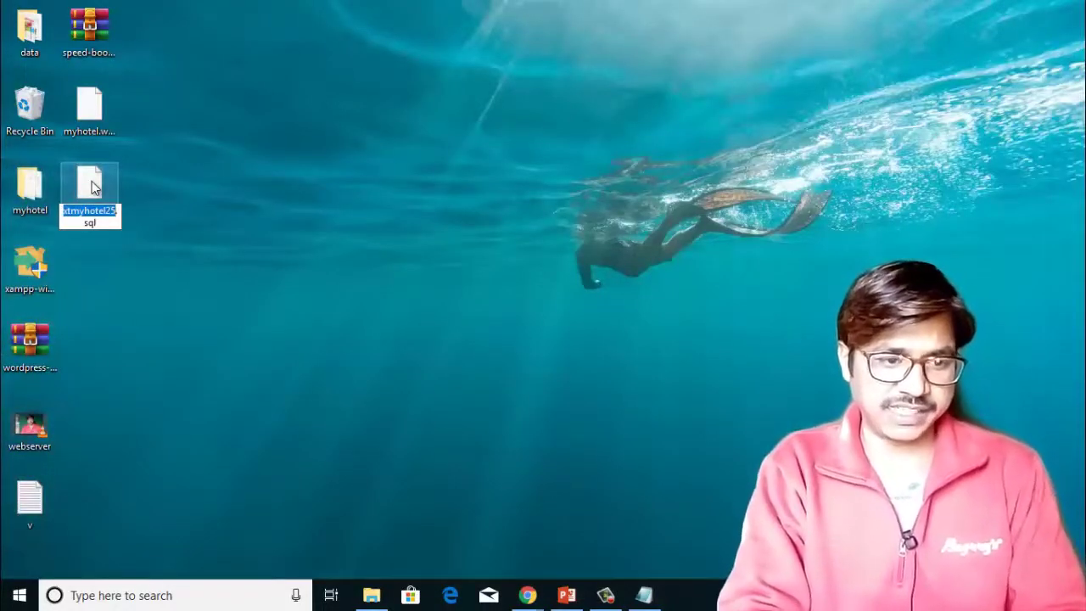
key("Home")
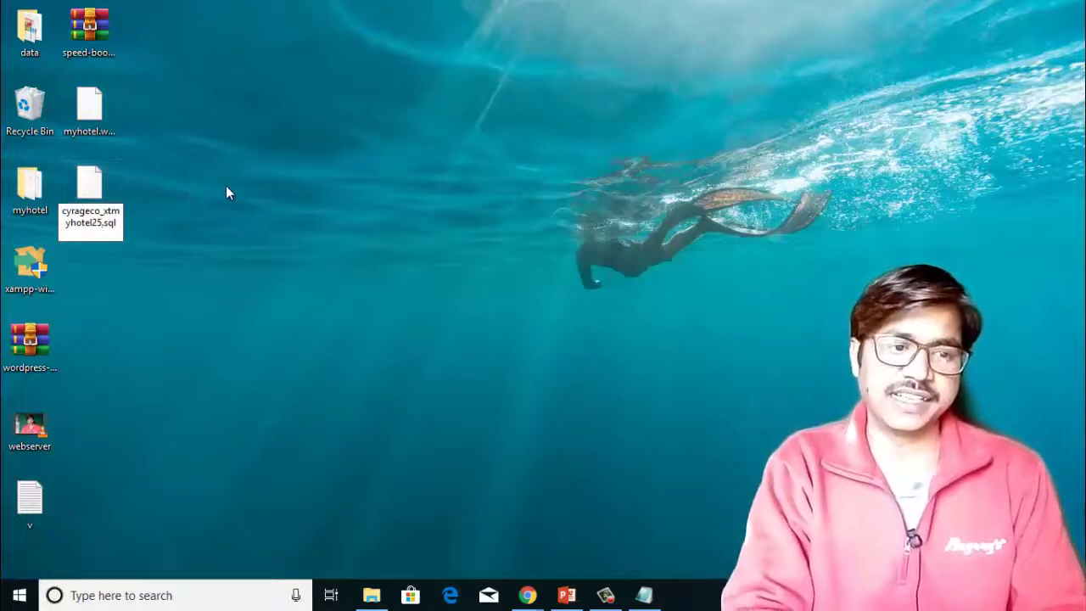
key("Return")
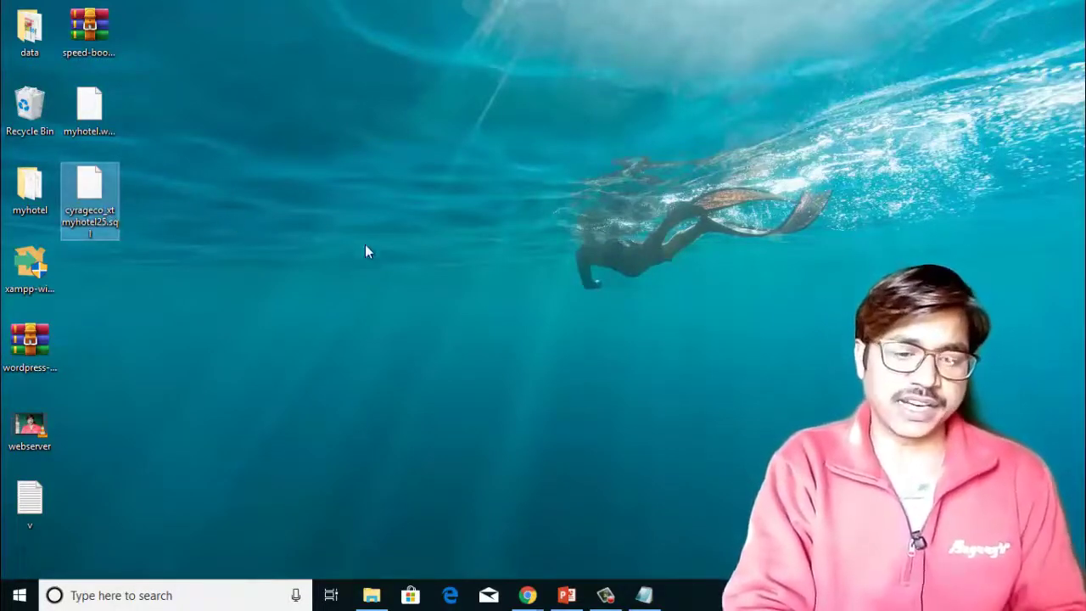
Import cyrageco_xtmyhotel25.sql into the cyrageco_xtmyhotel25 database in phpMyAdmin
mouse_move(526, 595)
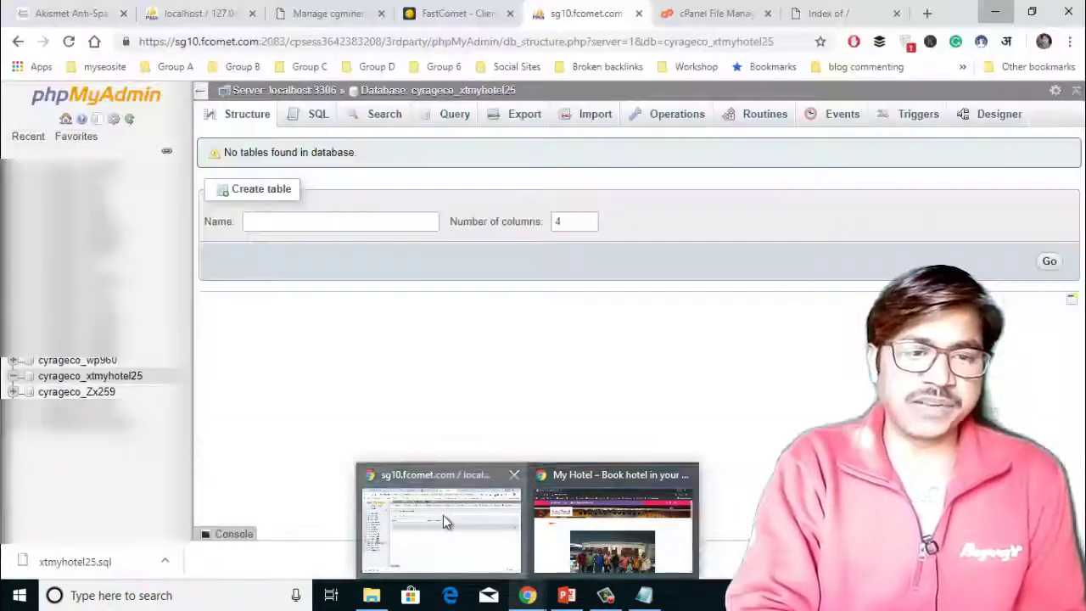
left_click(443, 521)
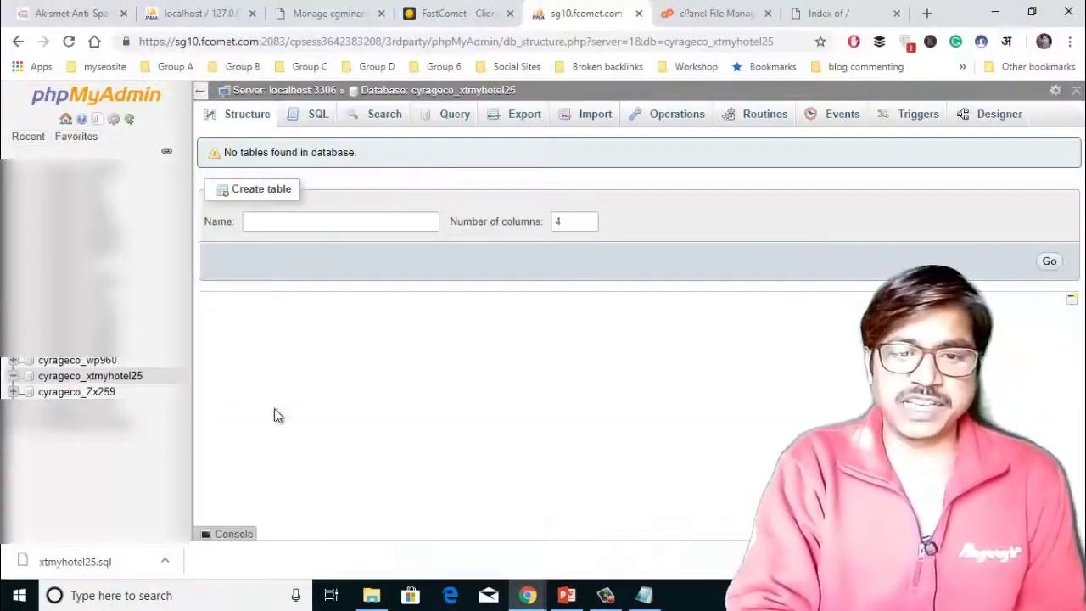
left_click(597, 119)
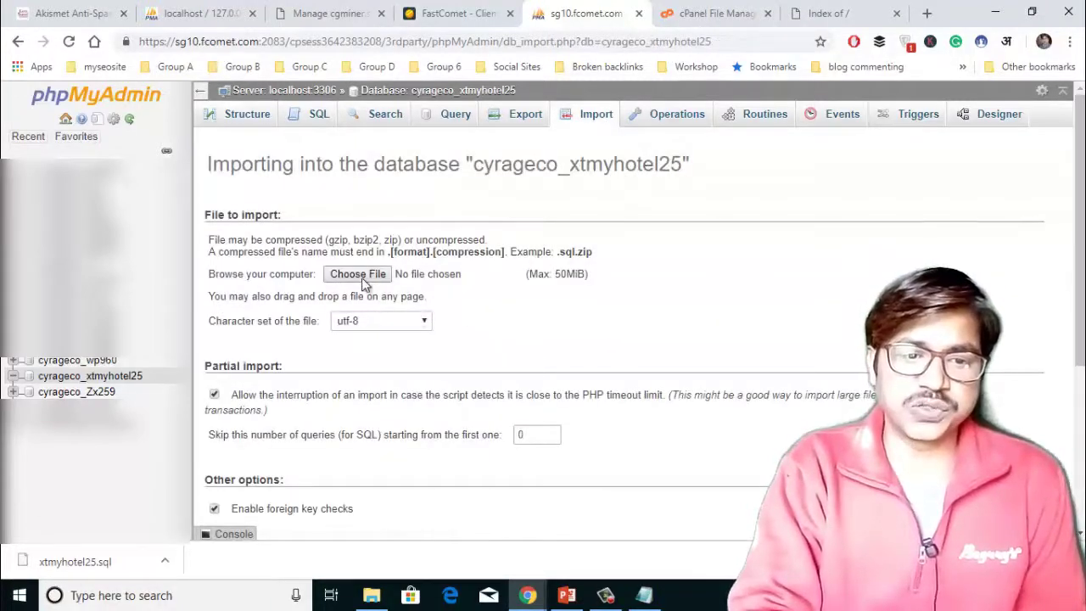
left_click(362, 276)
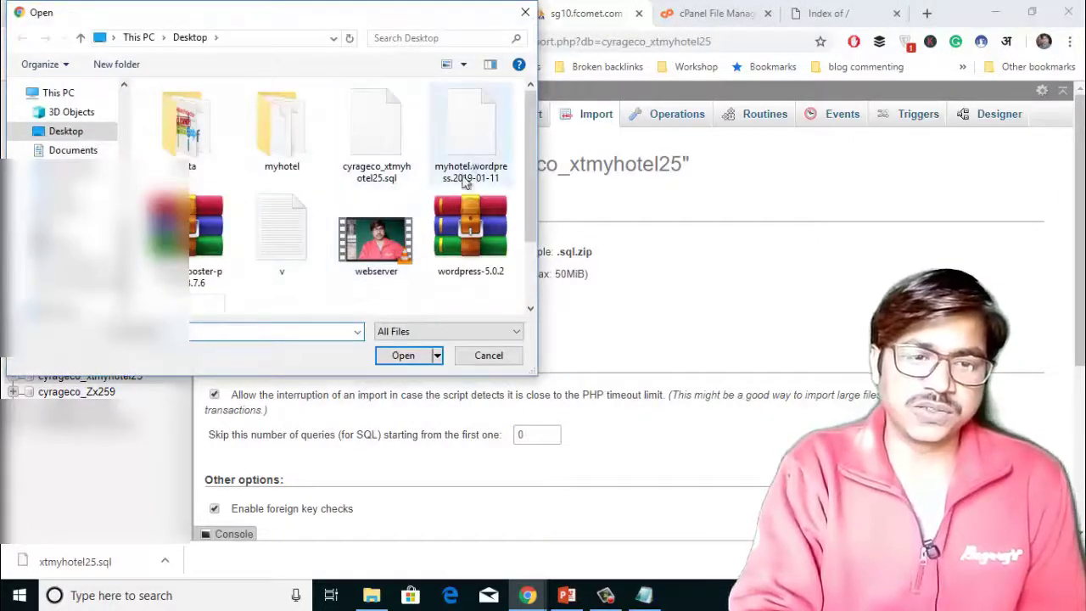
double_click(381, 164)
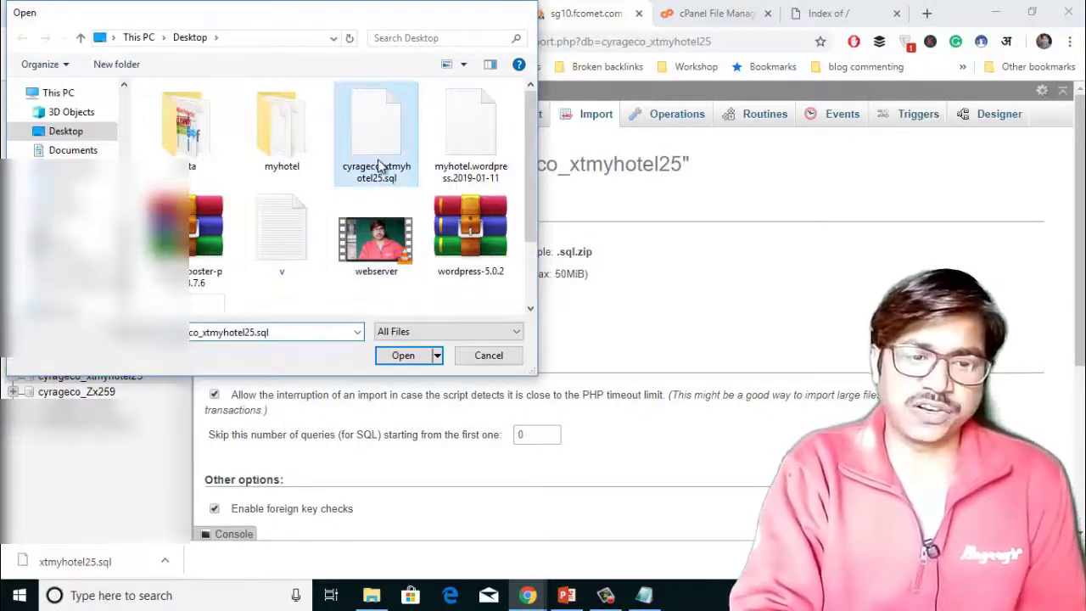
scroll(460, 296, "down", 3)
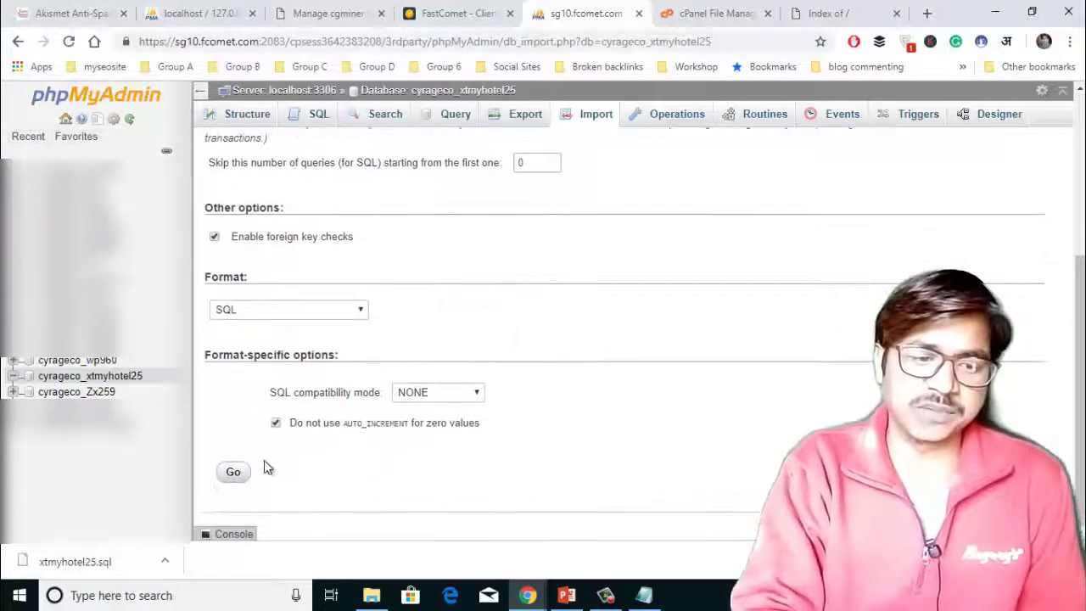
left_click(234, 477)
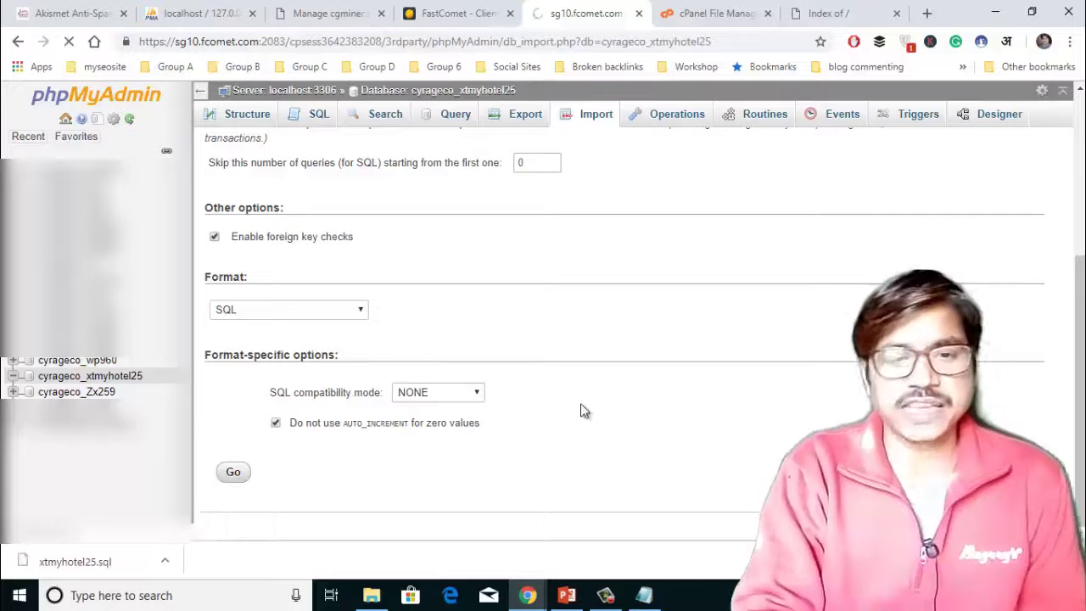